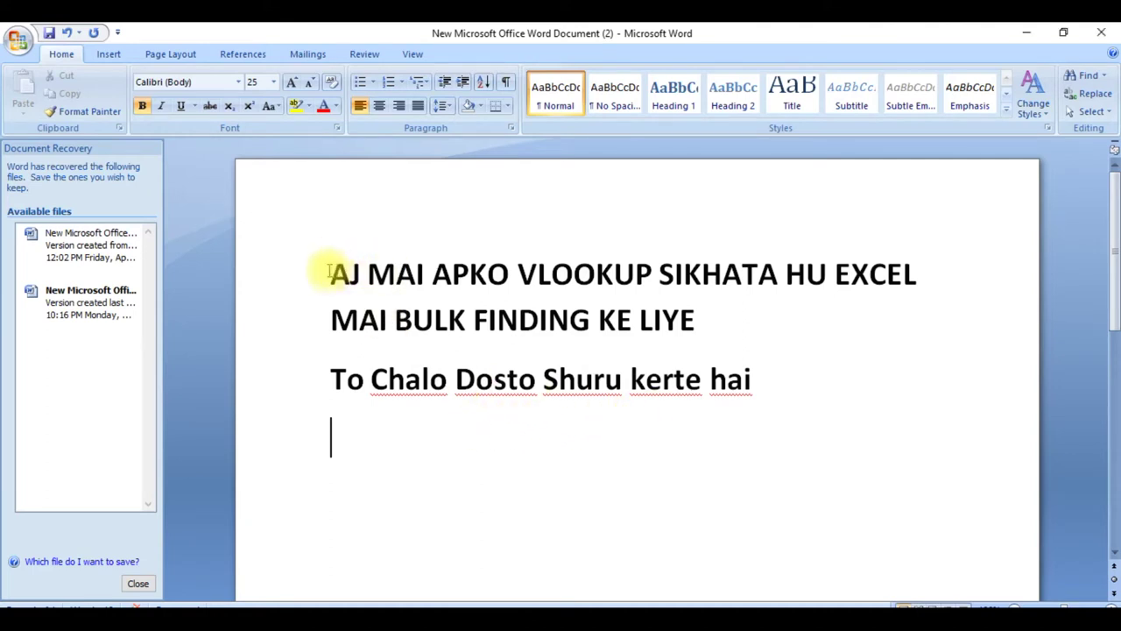
# Select the VLOOKUP intro lines in Word, then switch to the Payment Book workbook in Excel.
pyautogui.moveTo(333, 272)
pyautogui.mouseDown()
pyautogui.moveTo(864, 270)
pyautogui.moveTo(917, 333)
pyautogui.moveTo(927, 385)
pyautogui.mouseUp()
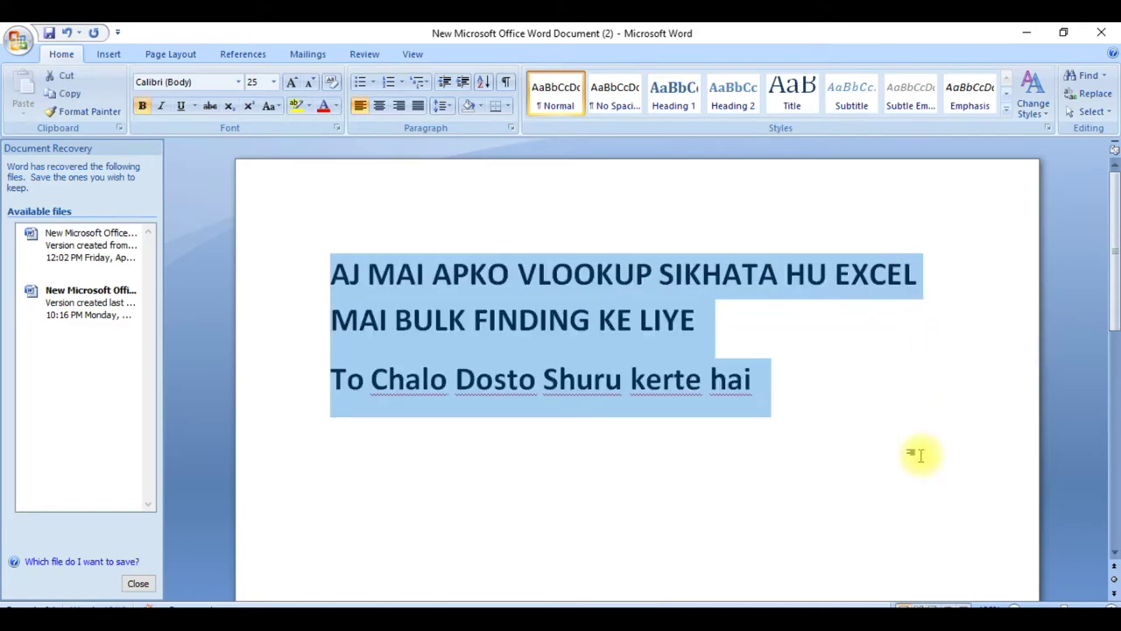
pyautogui.click(624, 604)
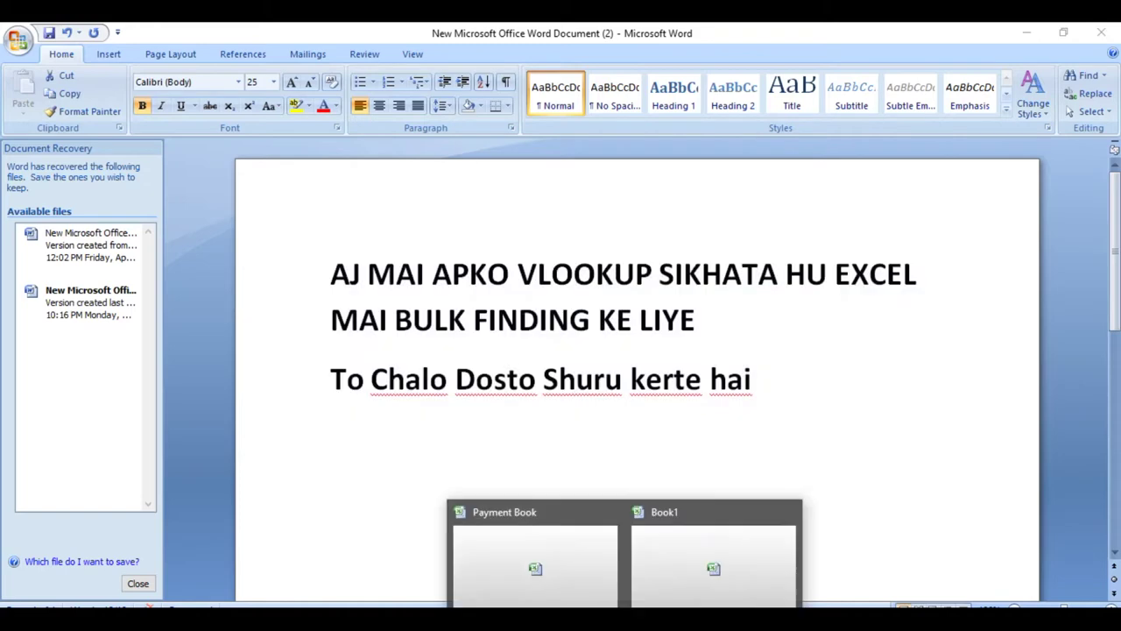
pyautogui.click(557, 568)
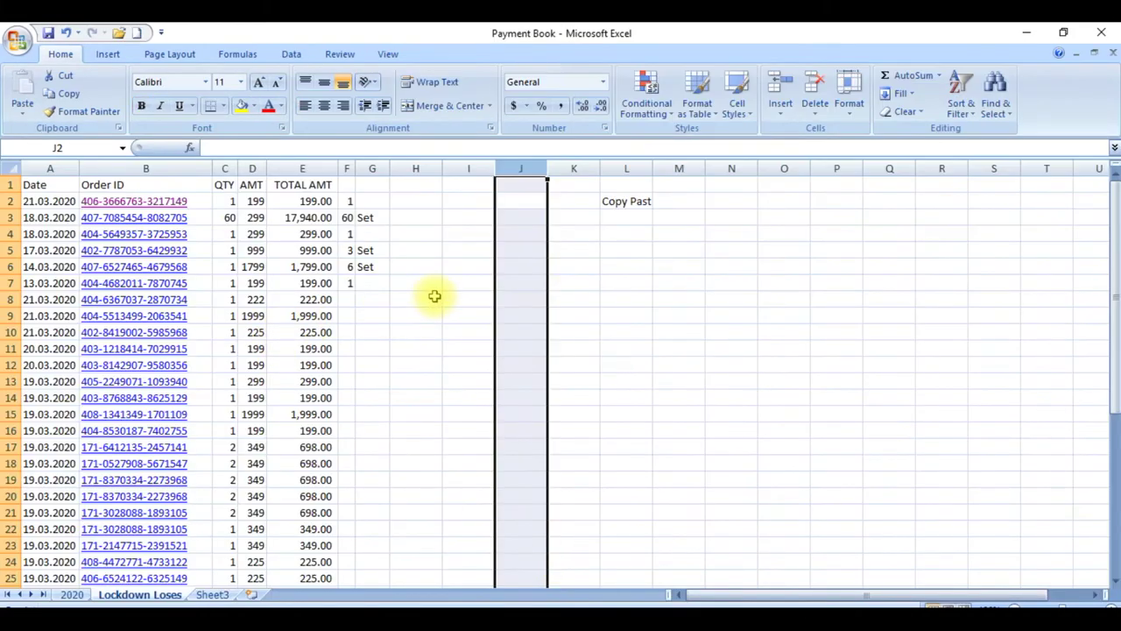
# Delete the Copy Past note from row 2 of the Payment Book sheet.
pyautogui.click(620, 200)
pyautogui.press('Delete')
pyautogui.press('Left')
pyautogui.press('Left')
pyautogui.press('Right')
pyautogui.press('Right')
pyautogui.press('Right')
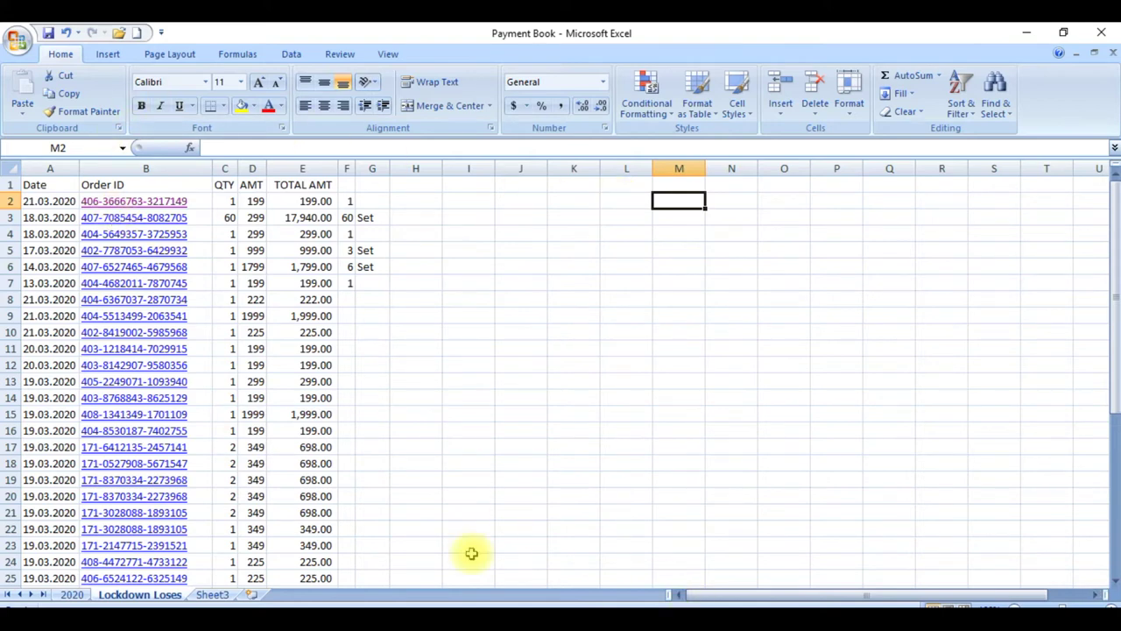
# Select the Order ID column from B2 down to row 41 to review the IDs.
pyautogui.click(180, 201)
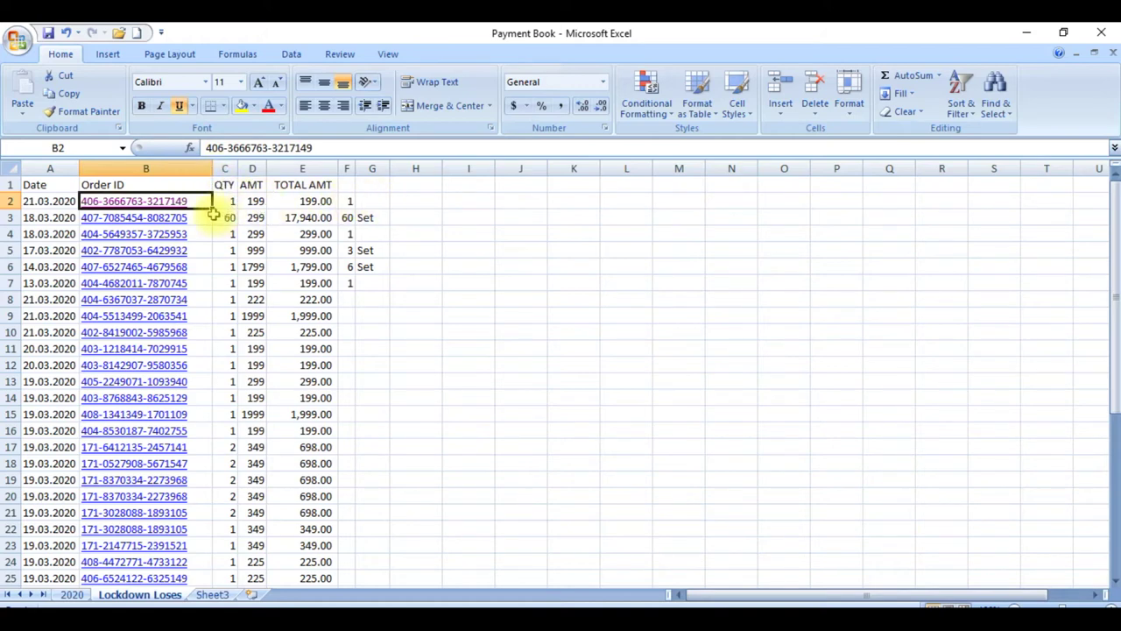
pyautogui.hotkey('shift', 'Down')
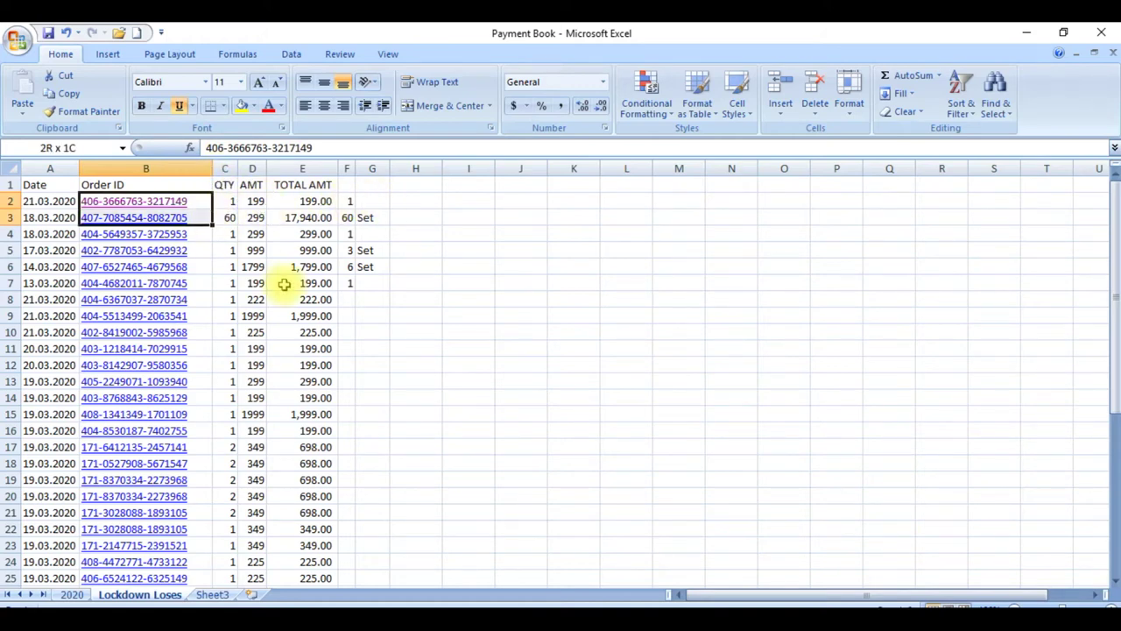
pyautogui.hotkey('shift', 'Down')
pyautogui.hotkey('shift', 'Down')
pyautogui.hotkey('shift', 'Down')
pyautogui.hotkey('shift', 'Down')
pyautogui.hotkey('shift', 'Down')
pyautogui.hotkey('shift', 'Down')
pyautogui.hotkey('shift', 'Down')
pyautogui.hotkey('shift', 'Down')
pyautogui.hotkey('shift', 'Down')
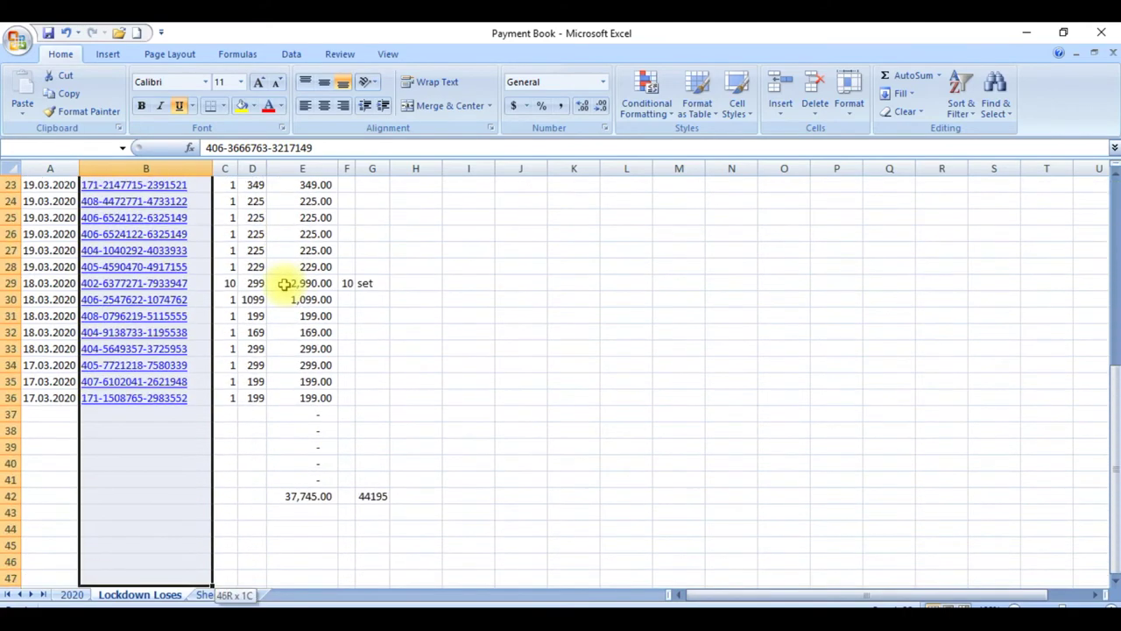
pyautogui.moveTo(214, 585); pyautogui.dragTo(210, 482)
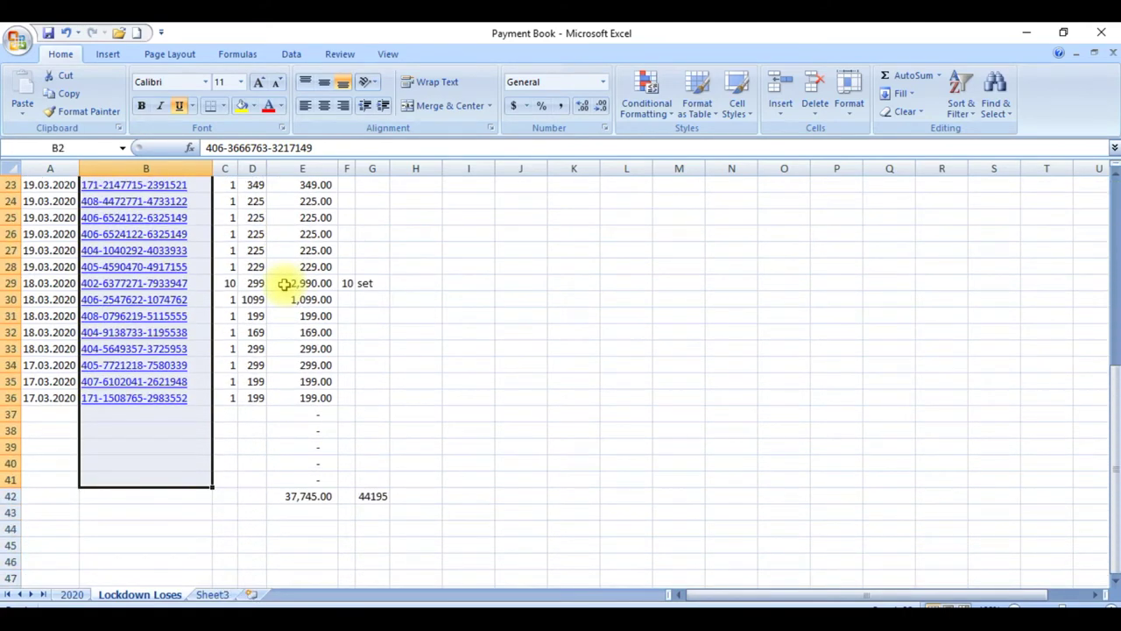
pyautogui.click(522, 336)
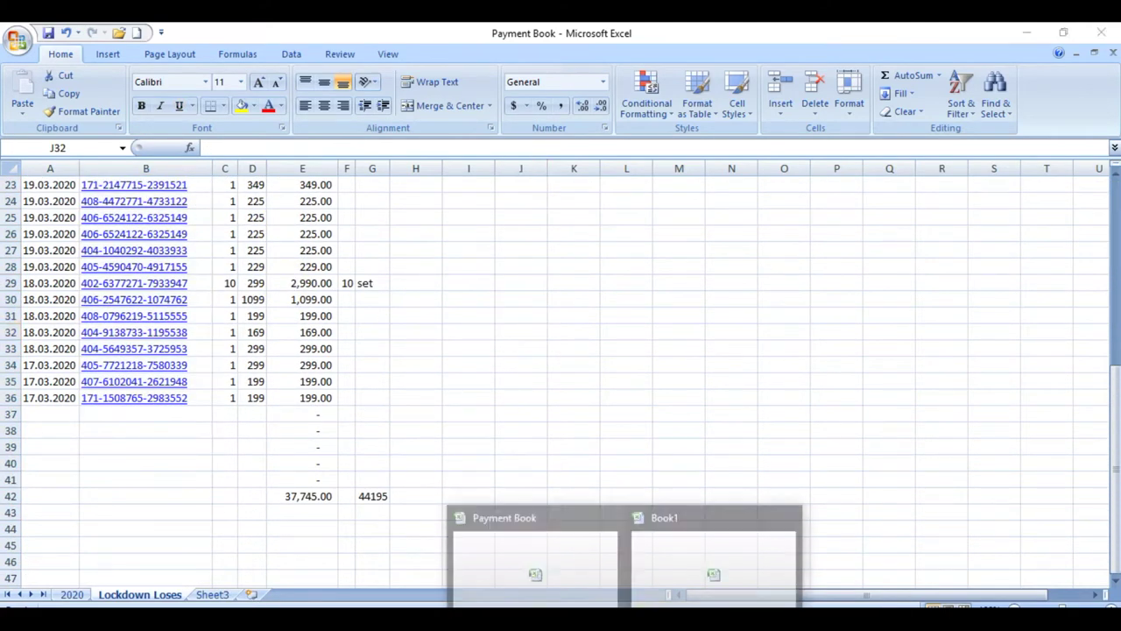
# Check the order IDs in Book1, dismiss the link error, and return to Payment Book.
pyautogui.click(680, 500)
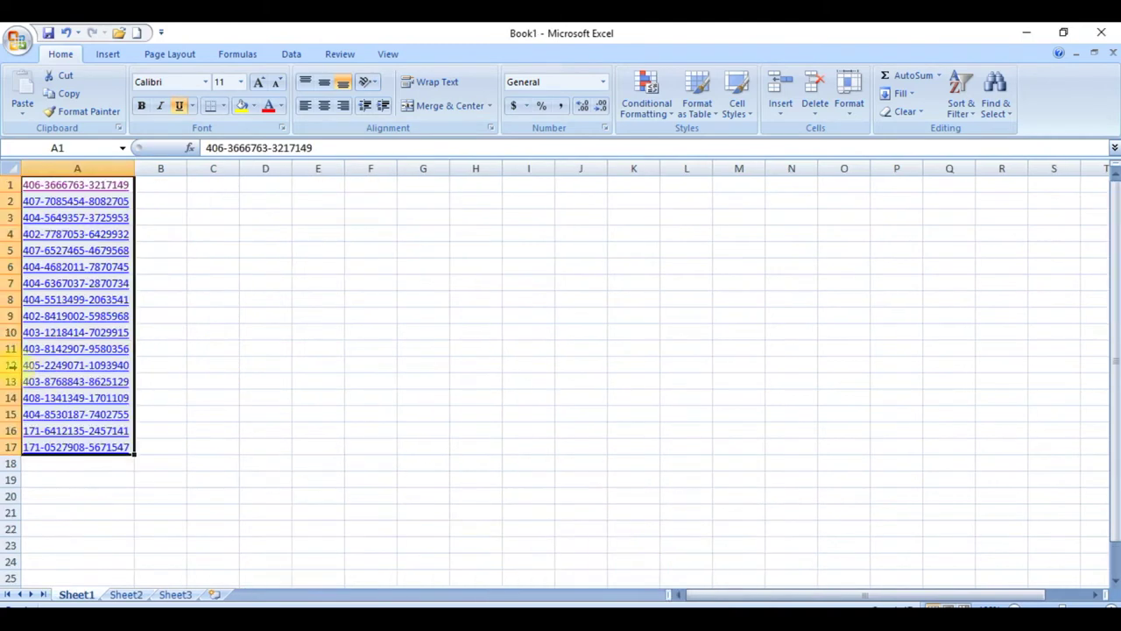
pyautogui.click(115, 185)
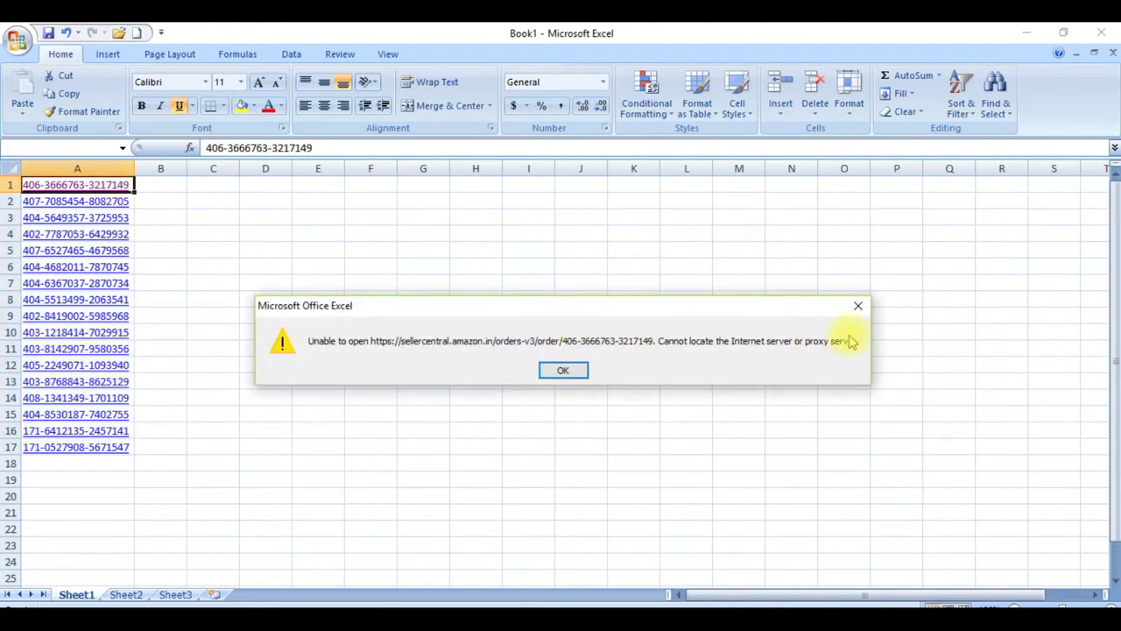
pyautogui.click(858, 305)
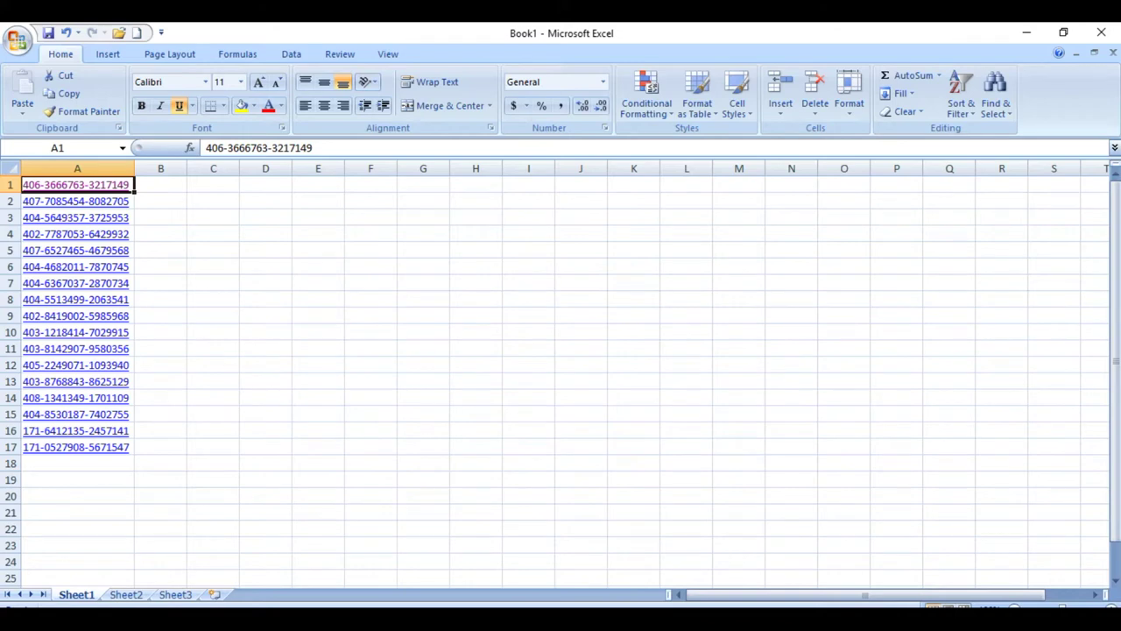
pyautogui.click(513, 565)
pyautogui.scroll(7, 605, 289)
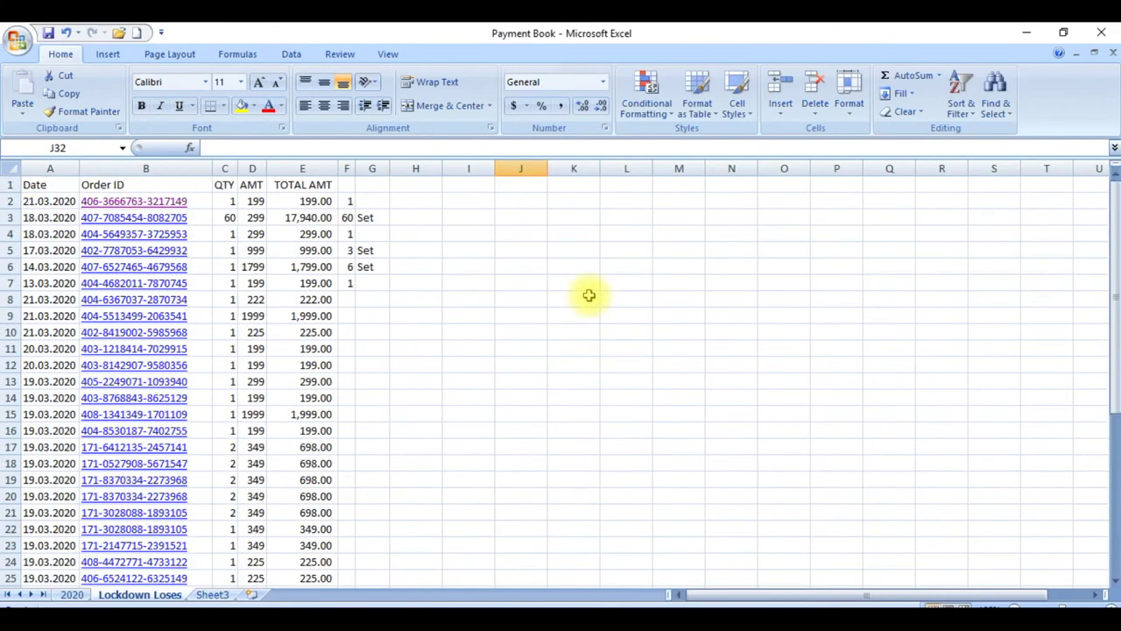
# Label cell J2 'Start Farmula here'.
pyautogui.click(520, 198)
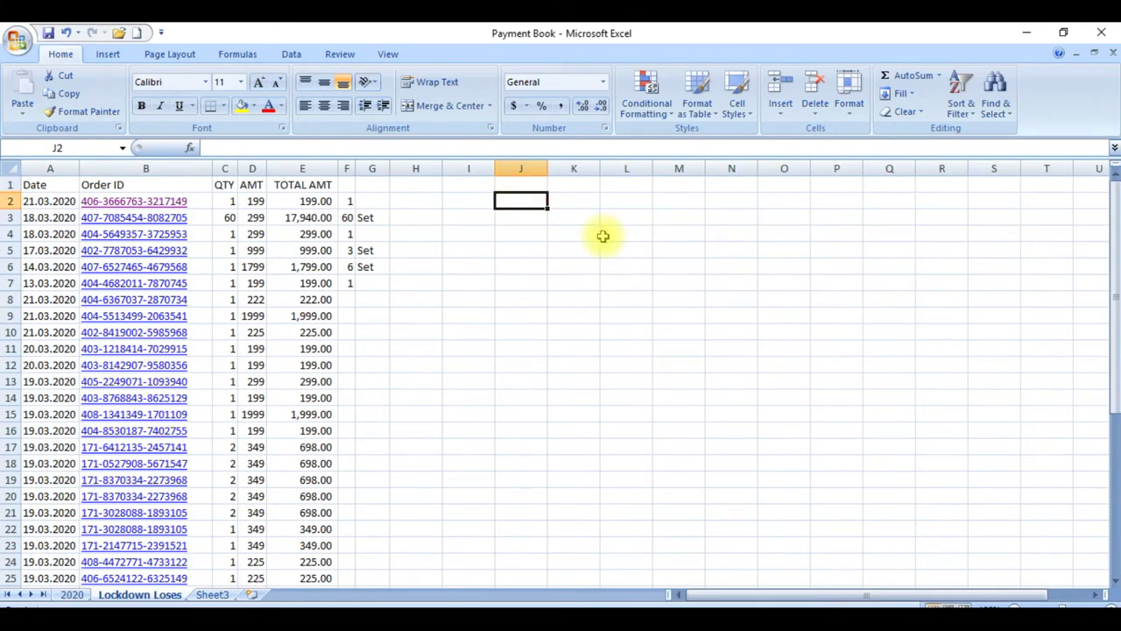
pyautogui.write('Start Farmula here')
pyautogui.press('Right')
pyautogui.press('Right')
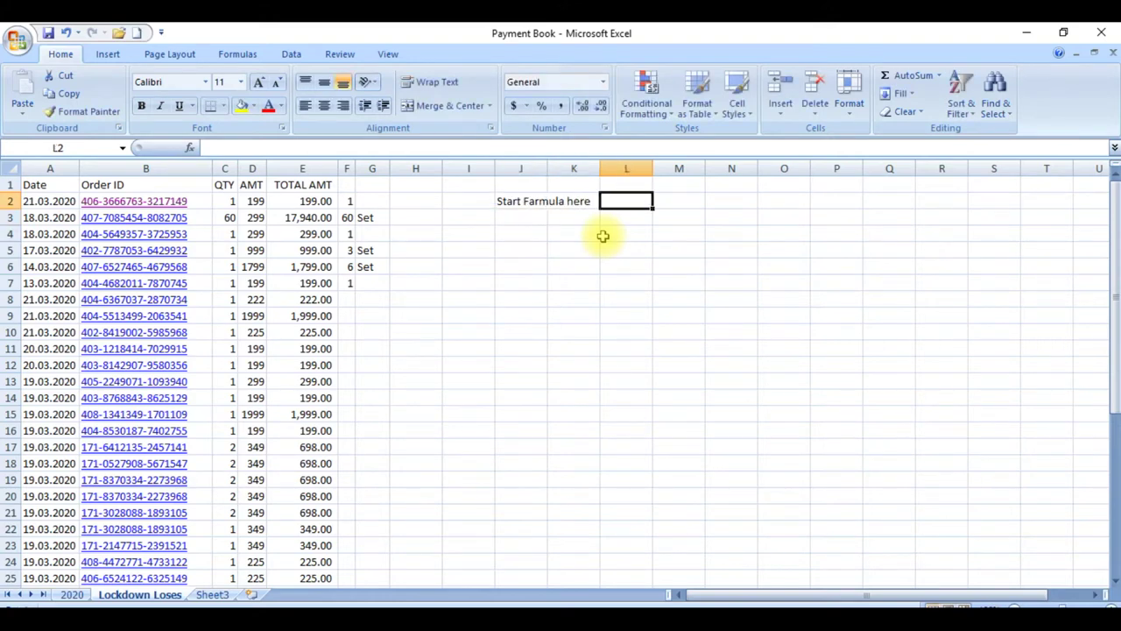
pyautogui.press('Right')
# Enter =VLOOKUP(B2, Book1 Sheet1 A1:A17, 1) in cell M2.
pyautogui.write('=')
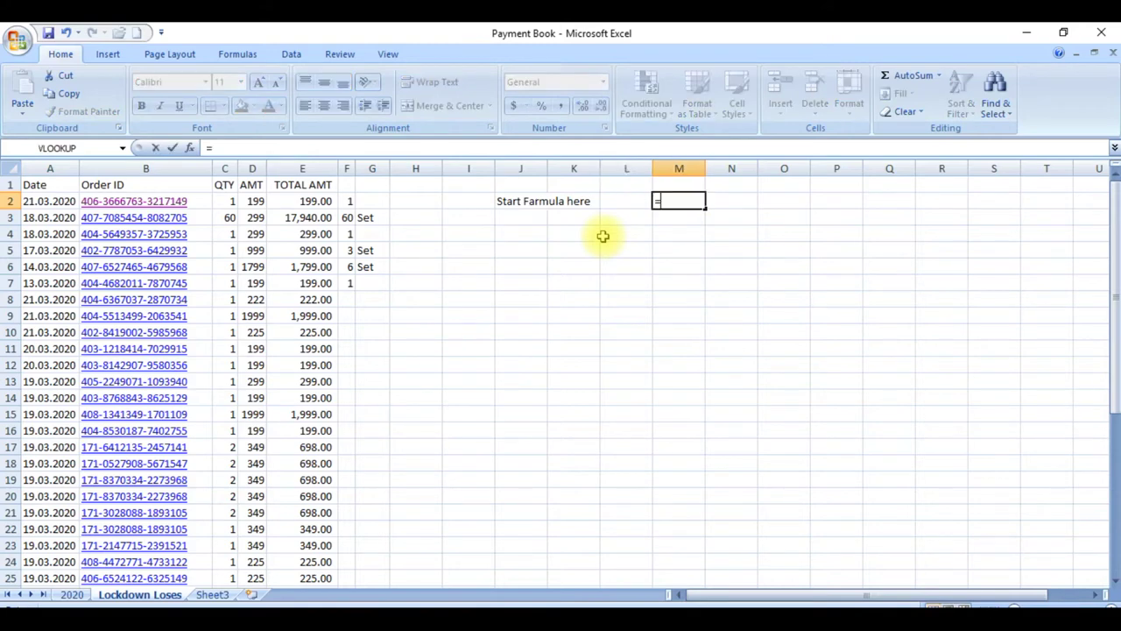
pyautogui.write('vloo')
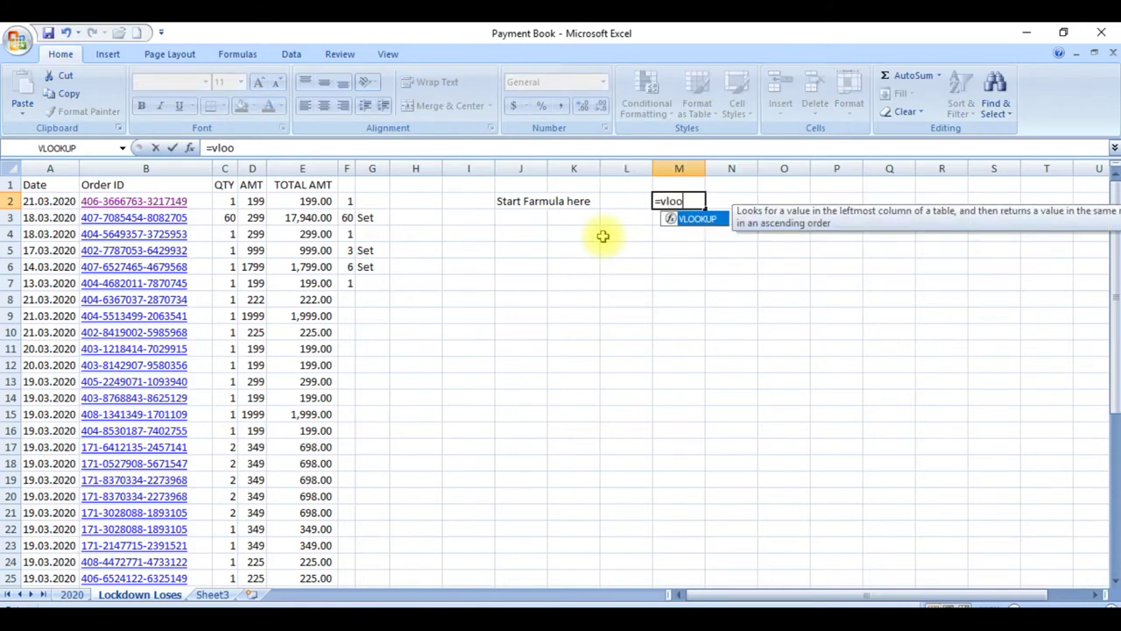
pyautogui.write('kup(')
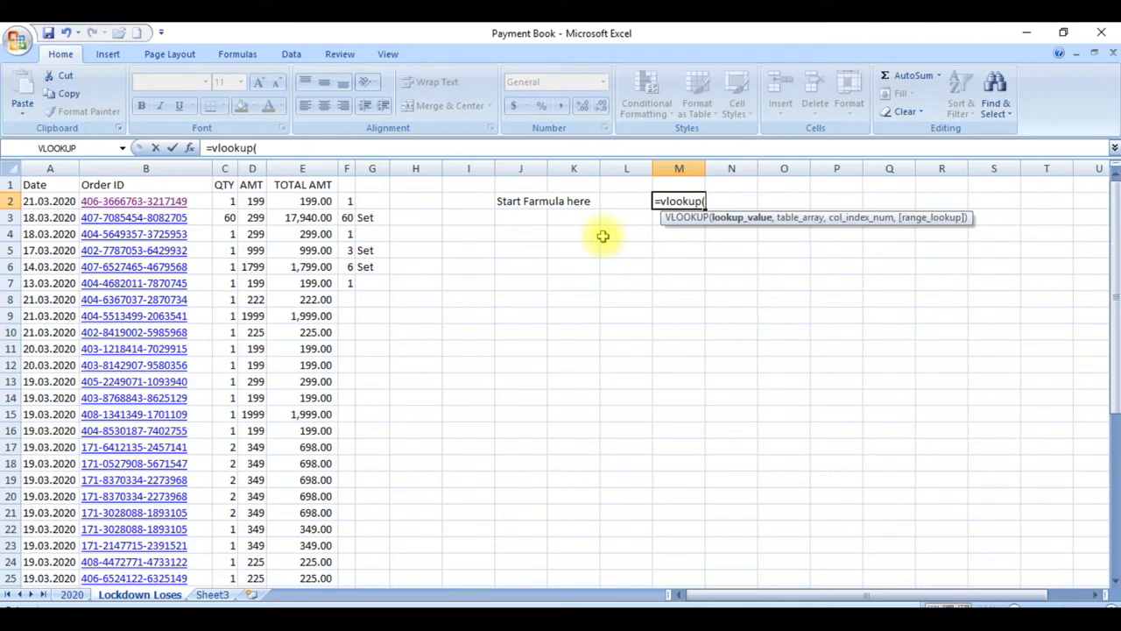
pyautogui.press('Left')
pyautogui.press('Left')
pyautogui.press('Left')
pyautogui.press('Left')
pyautogui.press('Left')
pyautogui.press('Left')
pyautogui.press('Left')
pyautogui.press('Left')
pyautogui.press('Left')
pyautogui.press('Left')
pyautogui.press('Left')
pyautogui.write(',')
pyautogui.hotkey('alt', 'Tab')
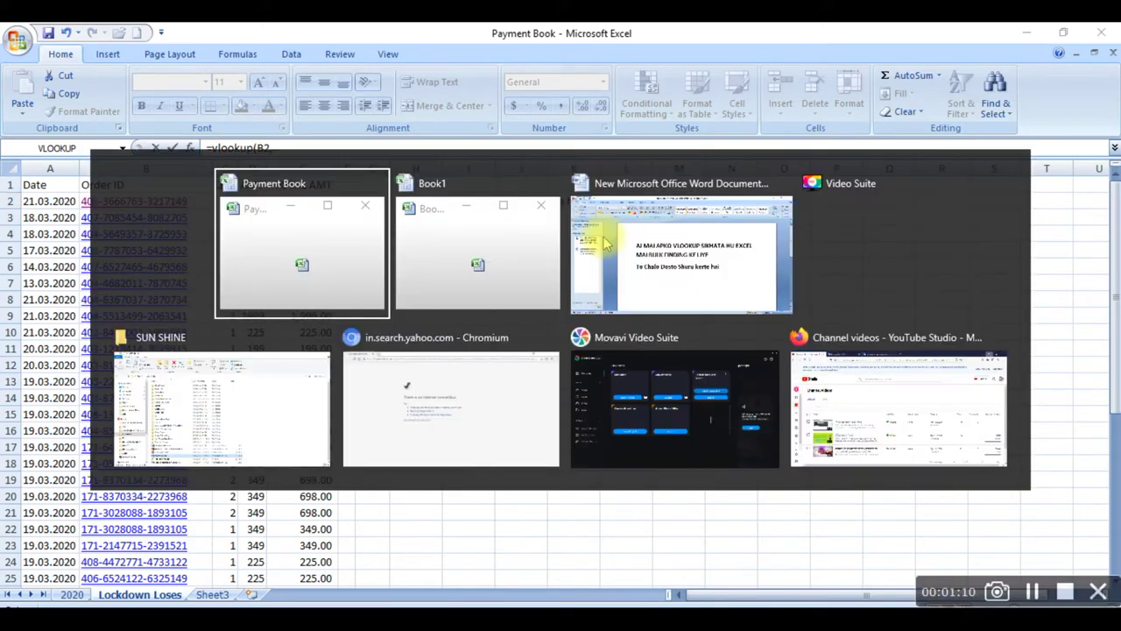
pyautogui.hotkey('alt', 'Tab')
pyautogui.hotkey('ctrl', 'shift', 'Down')
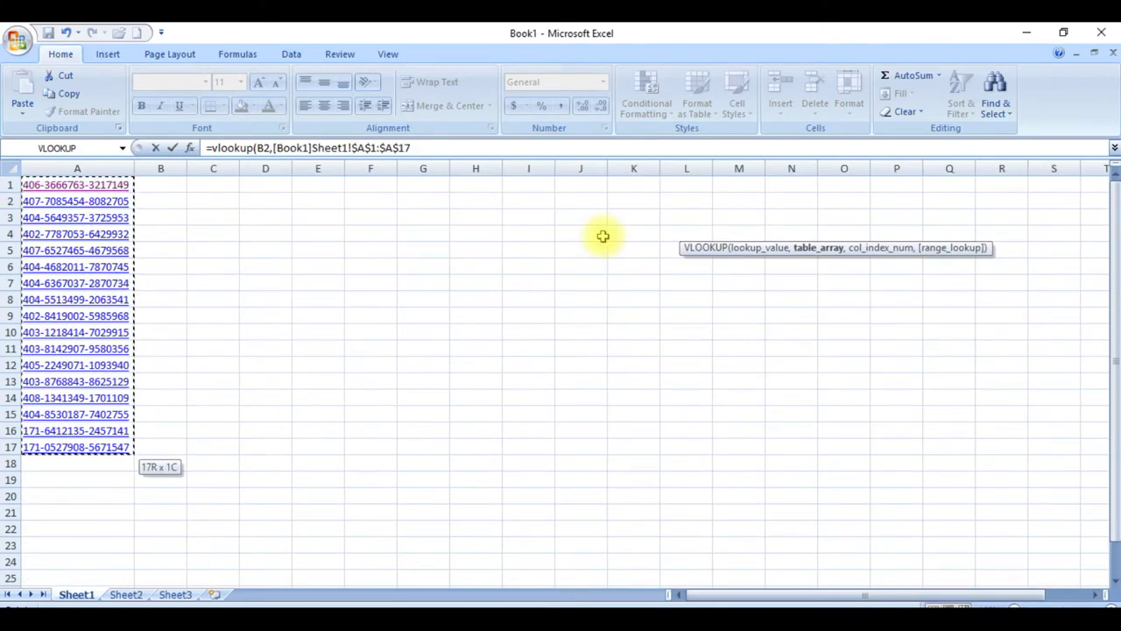
pyautogui.write(',1,')
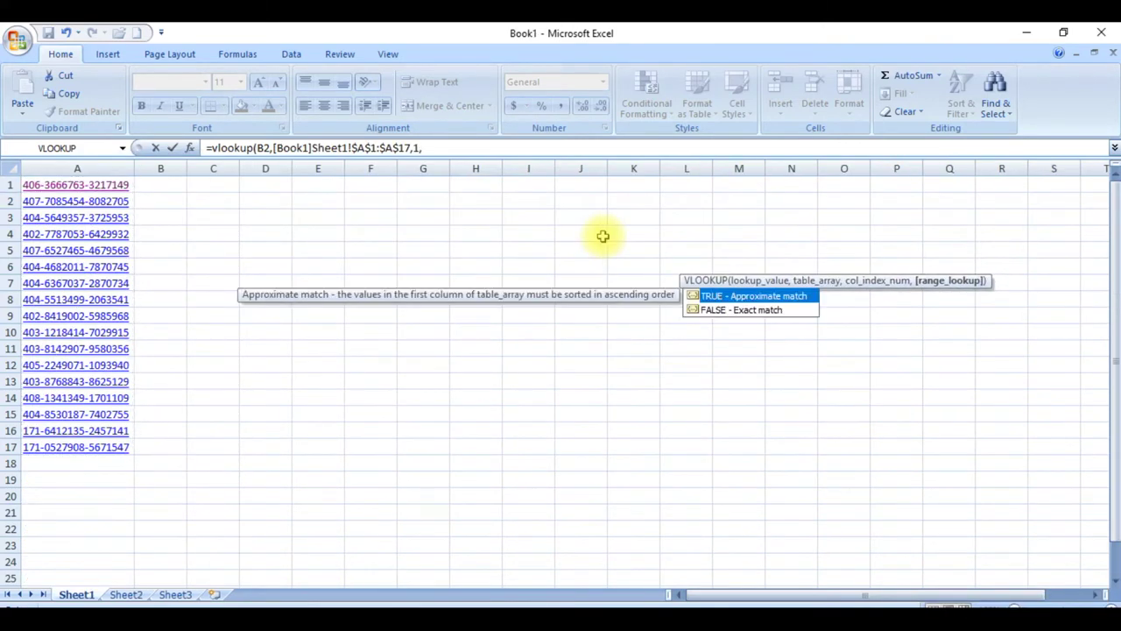
pyautogui.write(')')
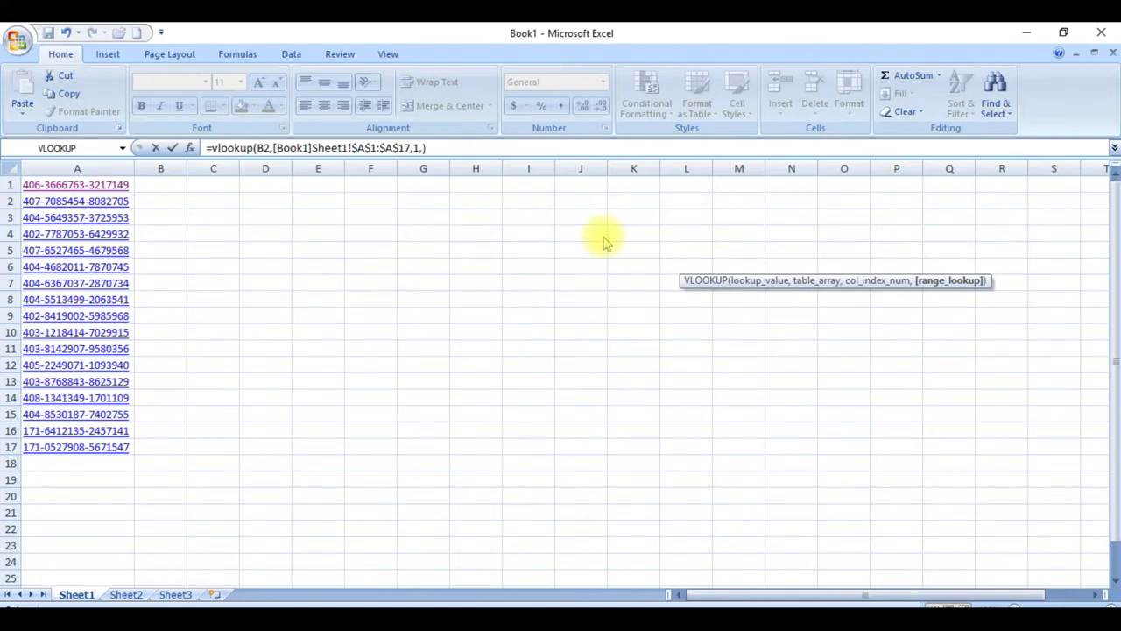
pyautogui.press('Return')
pyautogui.press('Up')
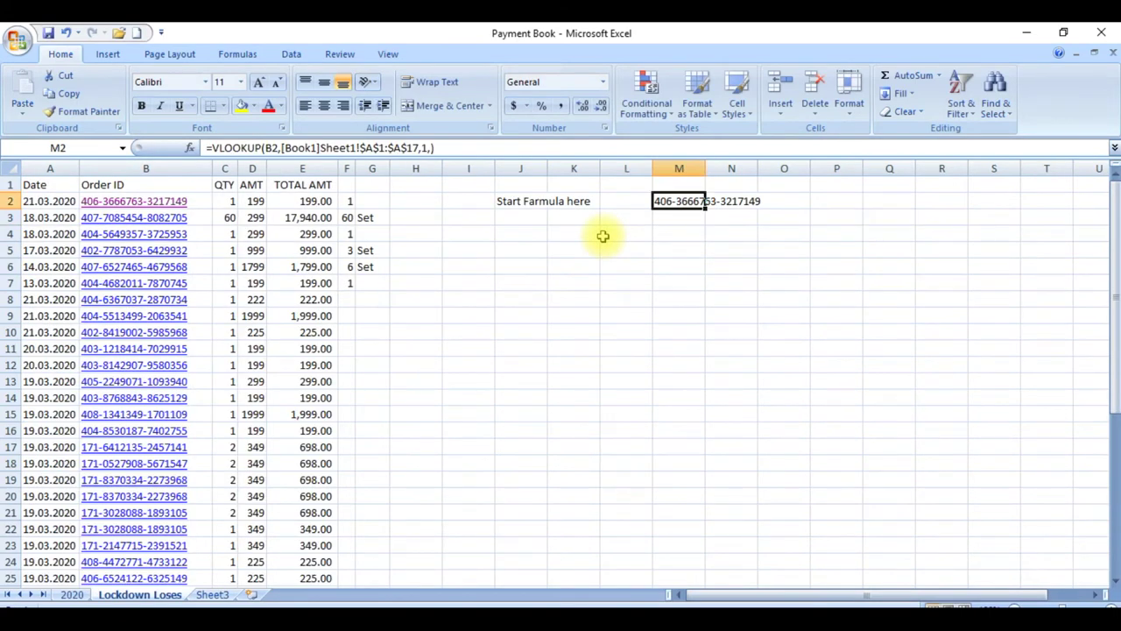
# Copy the M2 VLOOKUP formula down into M3:M36.
pyautogui.hotkey('ctrl', 'c')
pyautogui.press('Down')
pyautogui.hotkey('shift', 'Down')
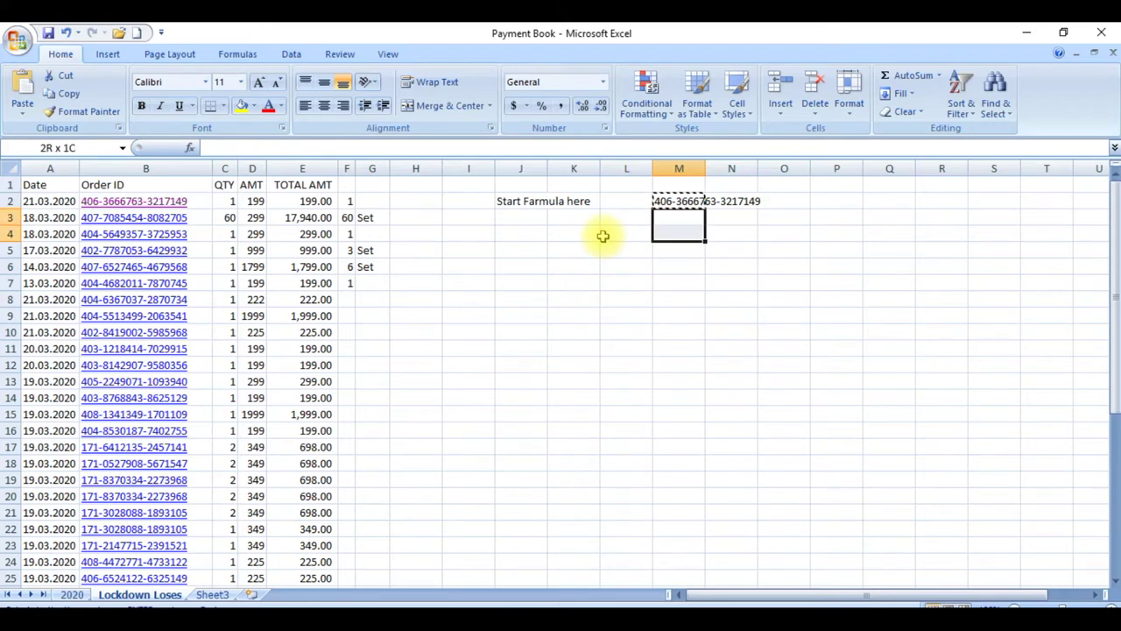
pyautogui.hotkey('shift', 'Down')
pyautogui.hotkey('shift', 'Down')
pyautogui.hotkey('shift', 'Down')
pyautogui.hotkey('shift', 'Down')
pyautogui.hotkey('shift', 'Down')
pyautogui.hotkey('shift', 'Down')
pyautogui.hotkey('shift', 'Down')
pyautogui.hotkey('shift', 'Down')
pyautogui.hotkey('shift', 'Down')
pyautogui.hotkey('shift', 'Down')
pyautogui.hotkey('shift', 'Down')
pyautogui.hotkey('shift', 'Down')
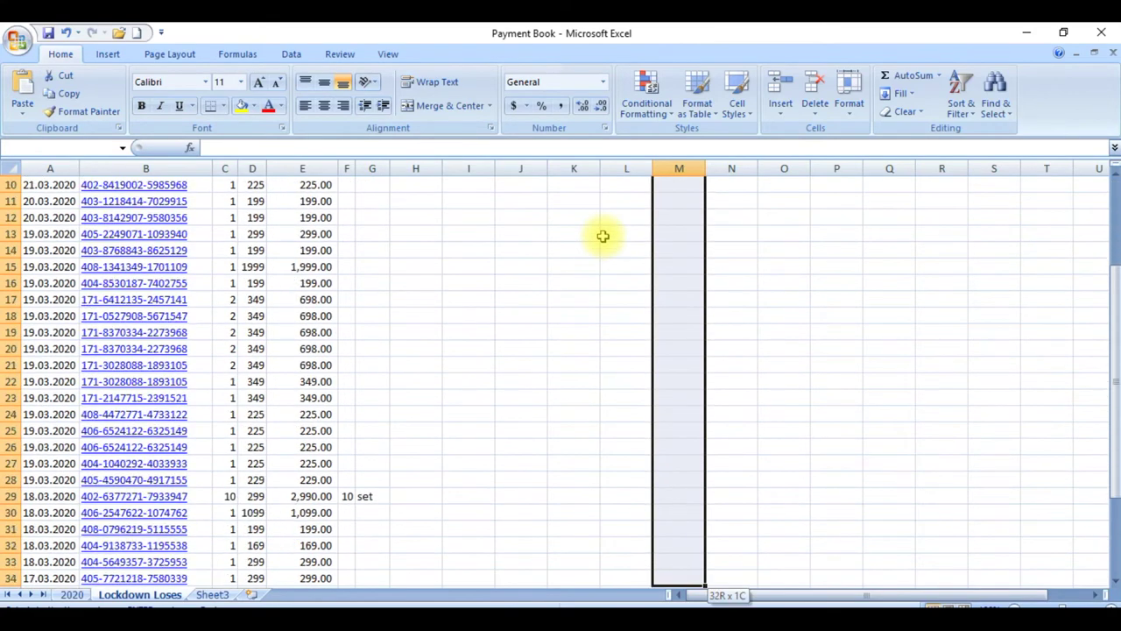
pyautogui.hotkey('shift', 'Down')
pyautogui.hotkey('shift', 'Down')
pyautogui.hotkey('shift', 'Down')
pyautogui.hotkey('shift', 'Down')
pyautogui.hotkey('shift', 'Down')
pyautogui.hotkey('shift', 'Up')
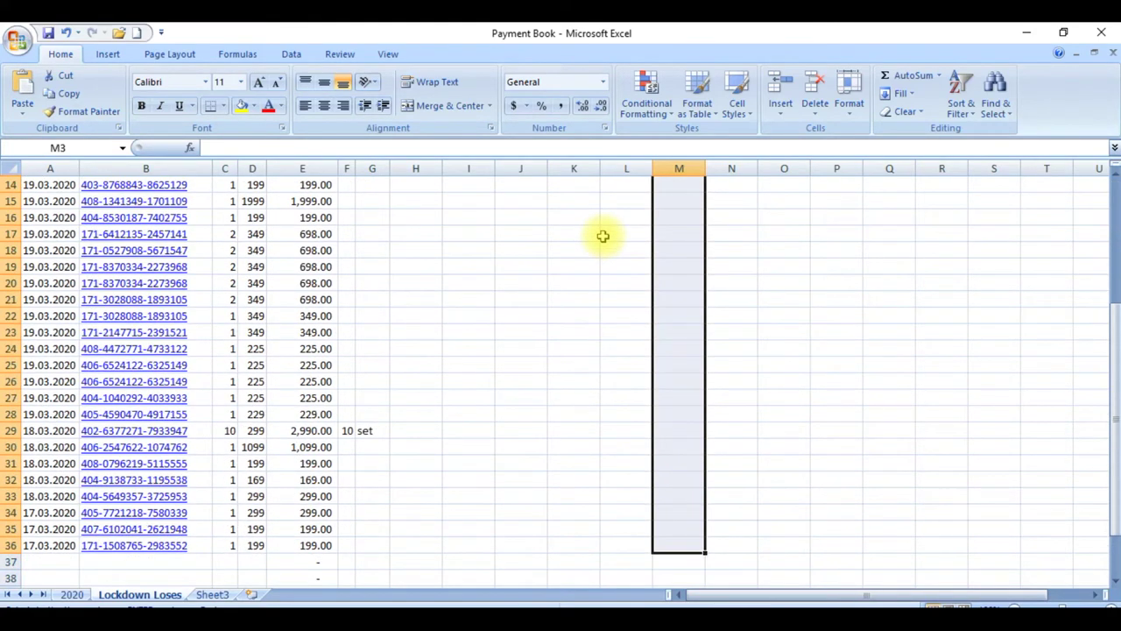
pyautogui.hotkey('ctrl', 'v')
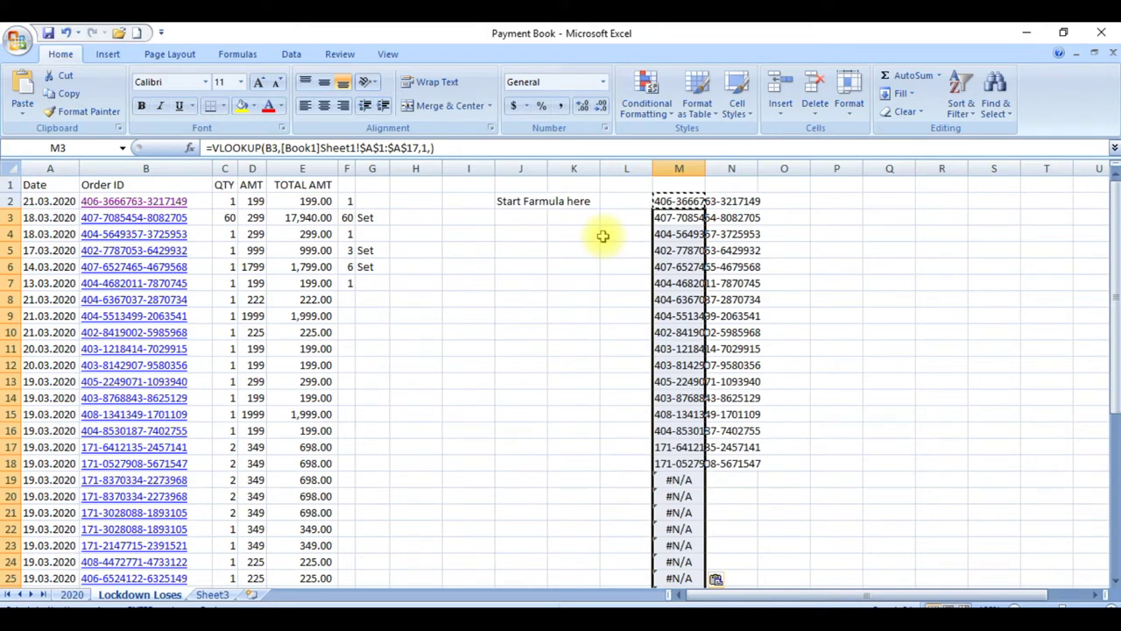
# Review the lookup results in column M, then select Book1's order IDs in A1:A17.
pyautogui.press('Down')
pyautogui.press('Up')
pyautogui.press('Down')
pyautogui.press('Down')
pyautogui.press('Down')
pyautogui.press('Down')
pyautogui.press('Down')
pyautogui.press('Down')
pyautogui.press('Down')
pyautogui.press('Down')
pyautogui.press('Down')
pyautogui.press('Down')
pyautogui.press('Down')
pyautogui.press('Down')
pyautogui.press('Down')
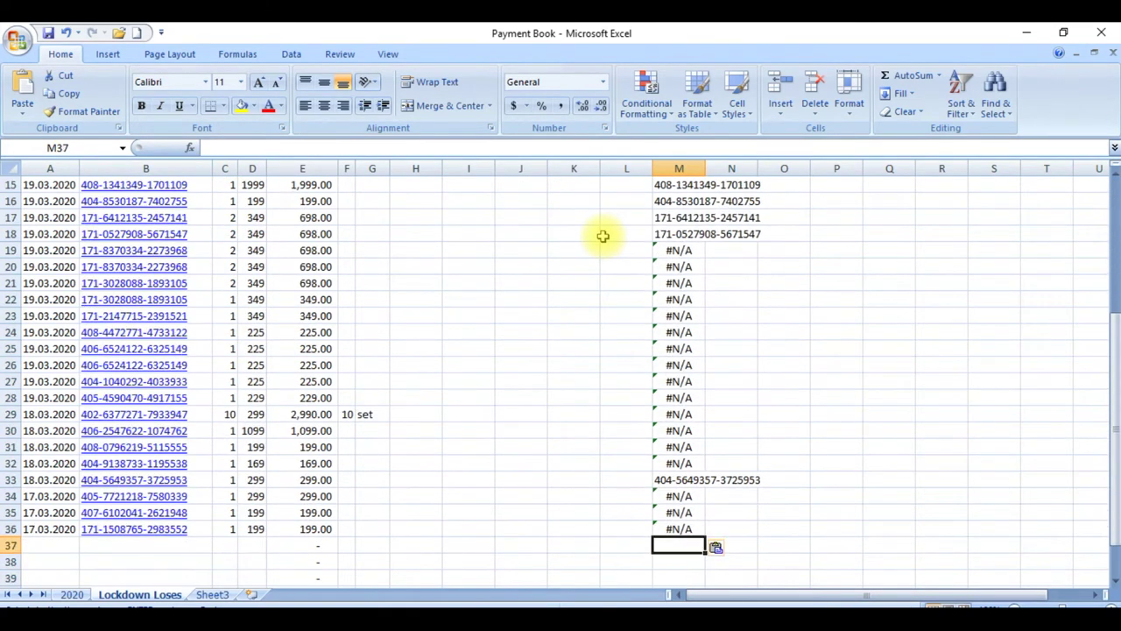
pyautogui.hotkey('ctrl', 'Up')
pyautogui.hotkey('ctrl', 'Up')
pyautogui.hotkey('alt', 'Tab')
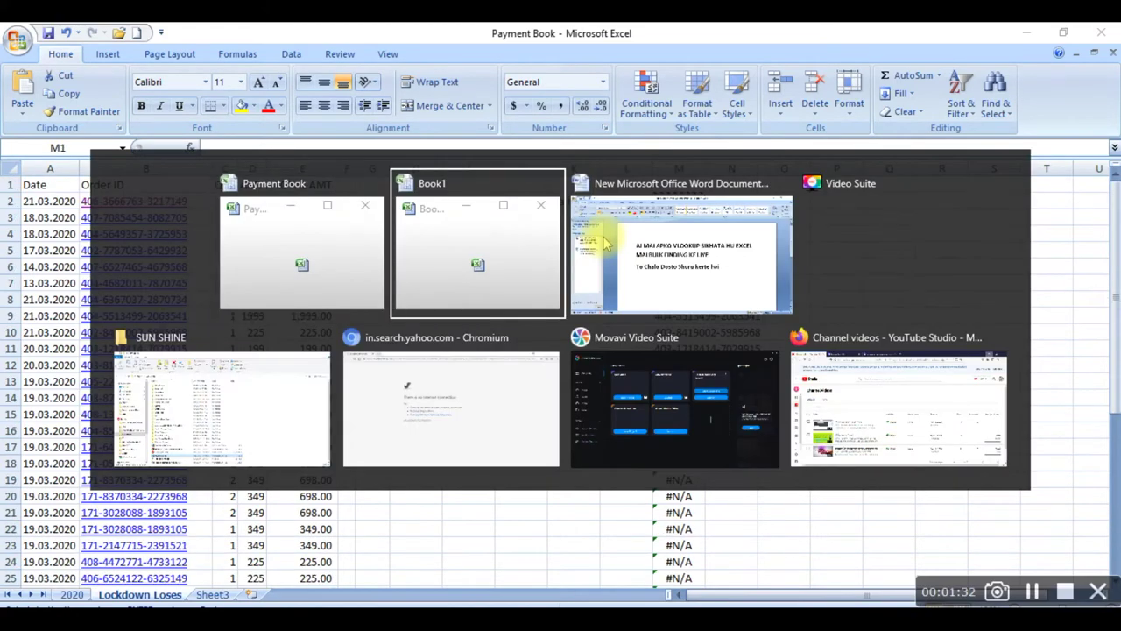
pyautogui.hotkey('ctrl', 'shift', 'Down')
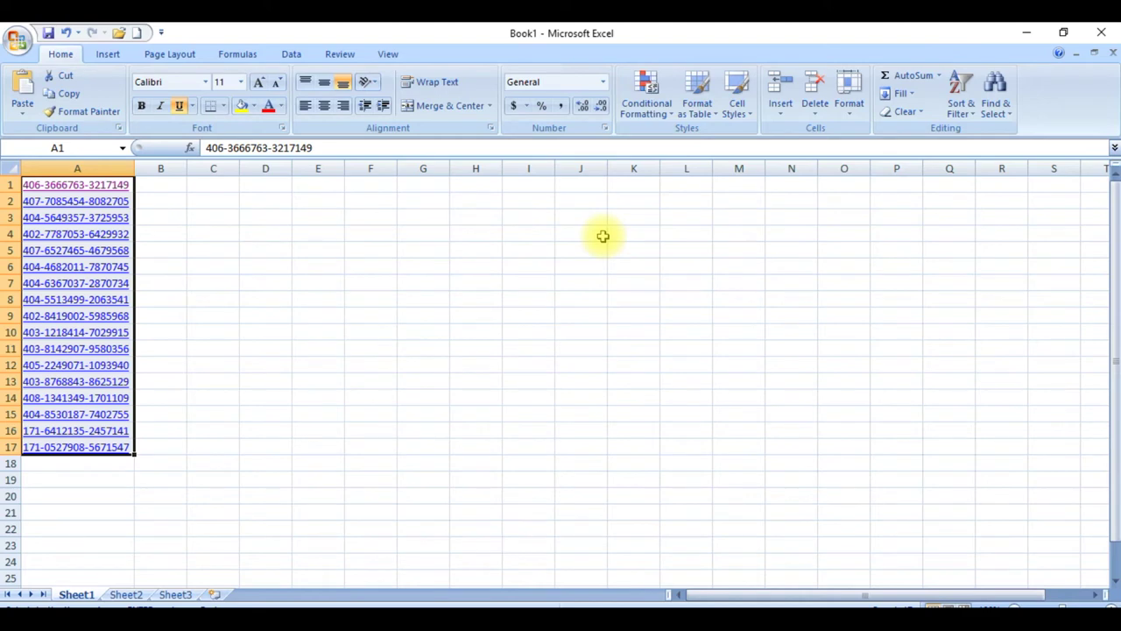
# Type the note '17 Number Find next excel Lets ckech it' into Book1 cell C5.
pyautogui.click(220, 250)
pyautogui.write('1')
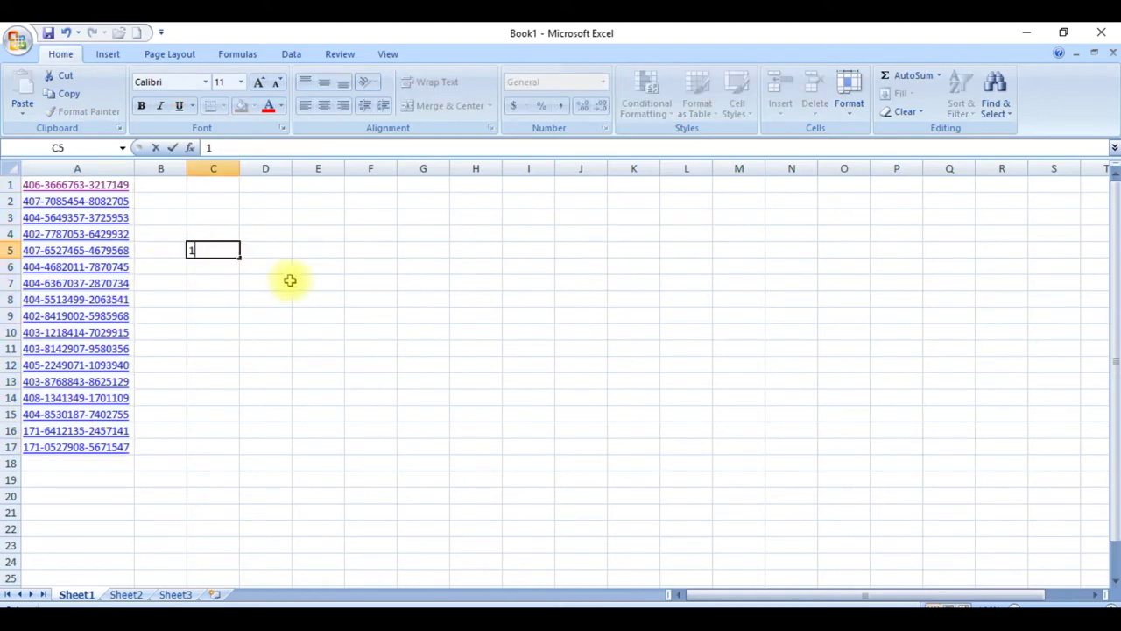
pyautogui.write('7 Number ')
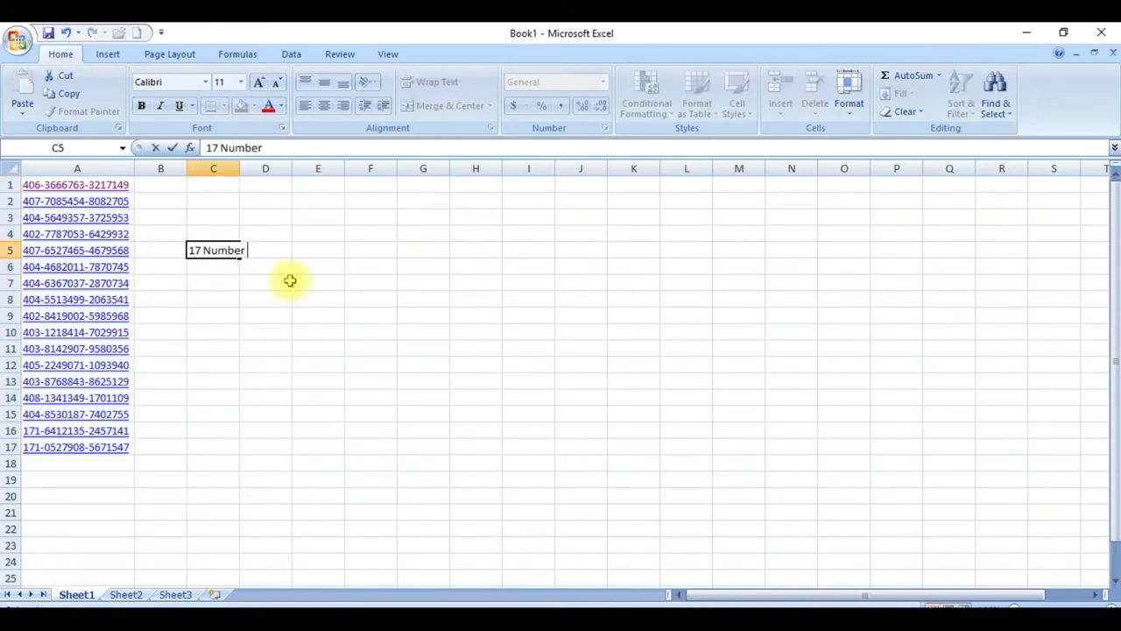
pyautogui.write('Find next excel Le')
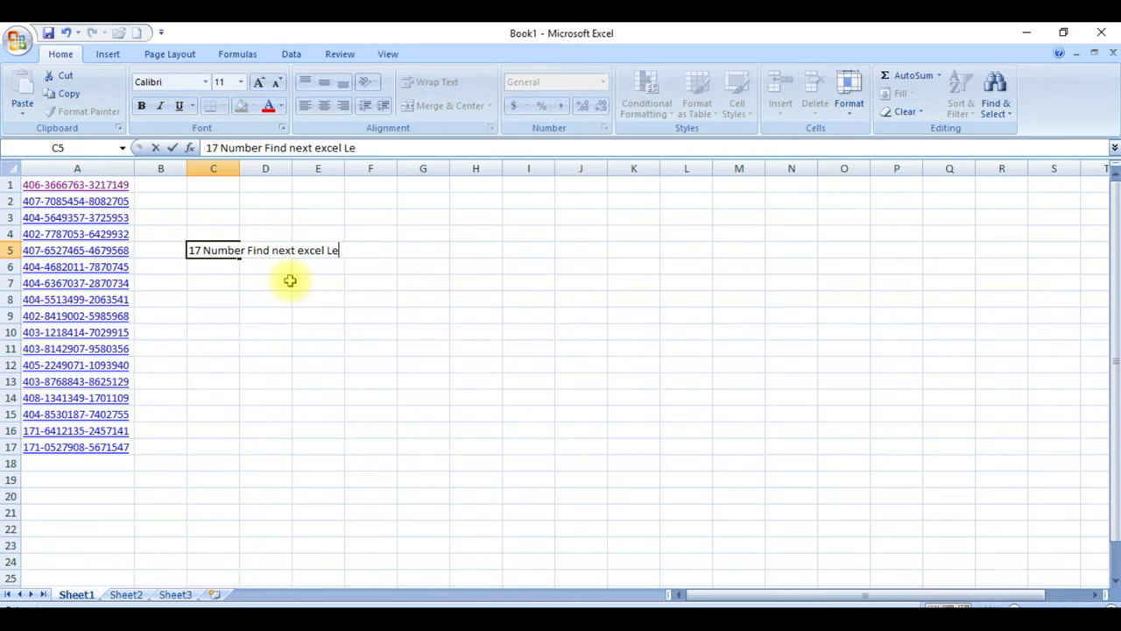
pyautogui.write('ts ckech it')
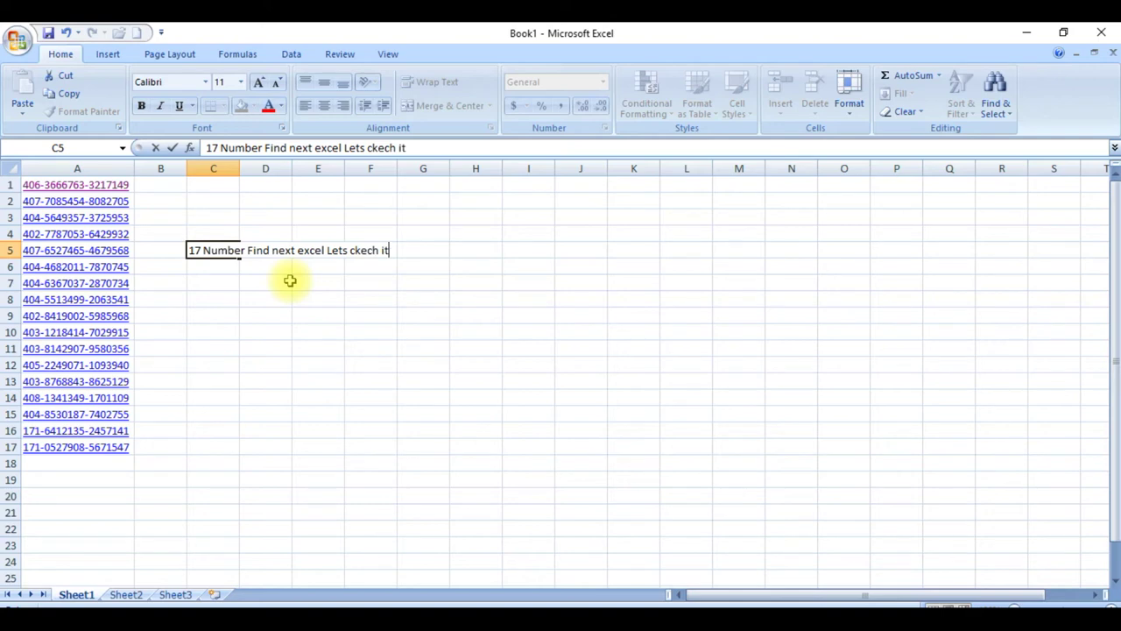
pyautogui.write(' ne')
pyautogui.write('xt exce')
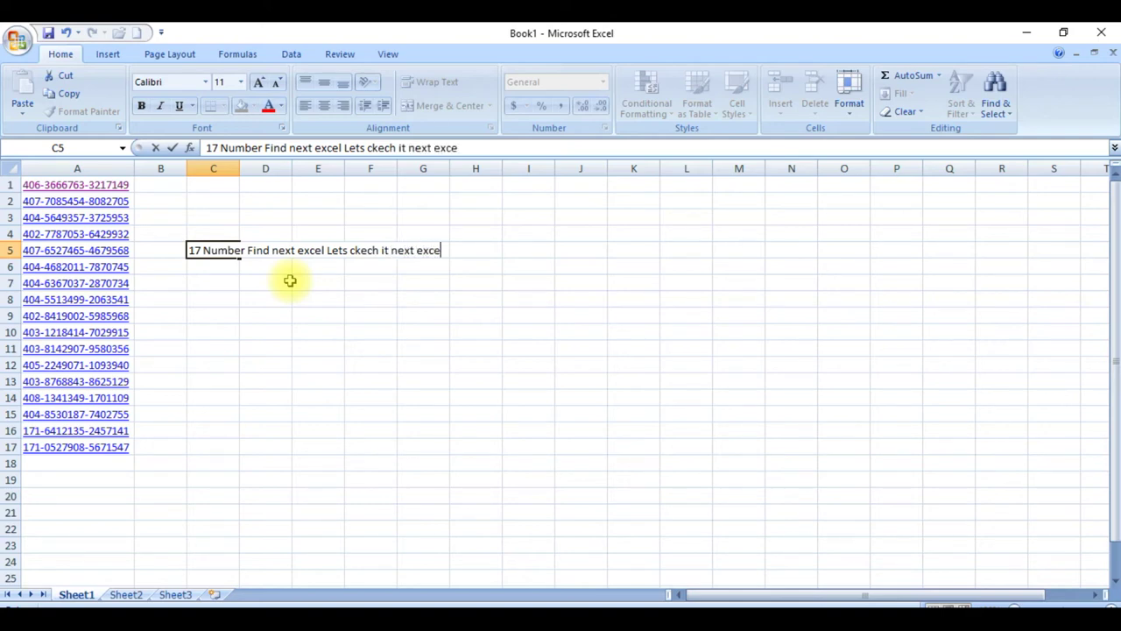
pyautogui.write('l')
pyautogui.press('Return')
pyautogui.hotkey('alt', 'Tab')
pyautogui.hotkey('alt', 'Tab')
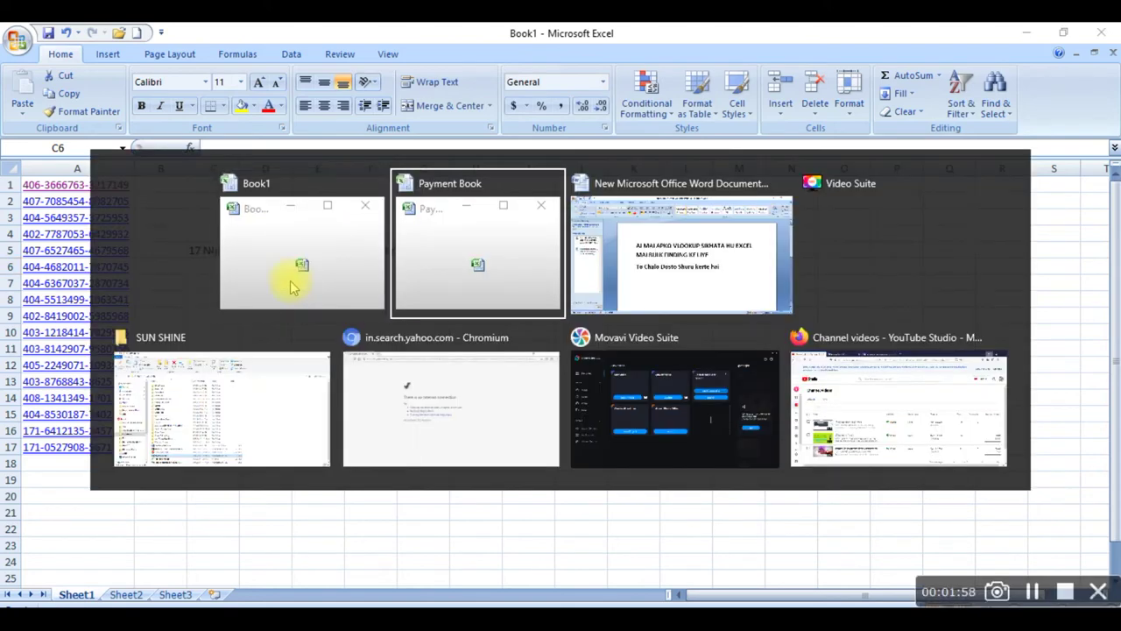
# Select the 17 matches in M2:M18 and type '17 number find finaly' into P4.
pyautogui.press('Down')
pyautogui.hotkey('shift', 'Down')
pyautogui.hotkey('shift', 'Down')
pyautogui.hotkey('shift', 'Down')
pyautogui.hotkey('shift', 'Down')
pyautogui.hotkey('shift', 'Down')
pyautogui.hotkey('shift', 'Down')
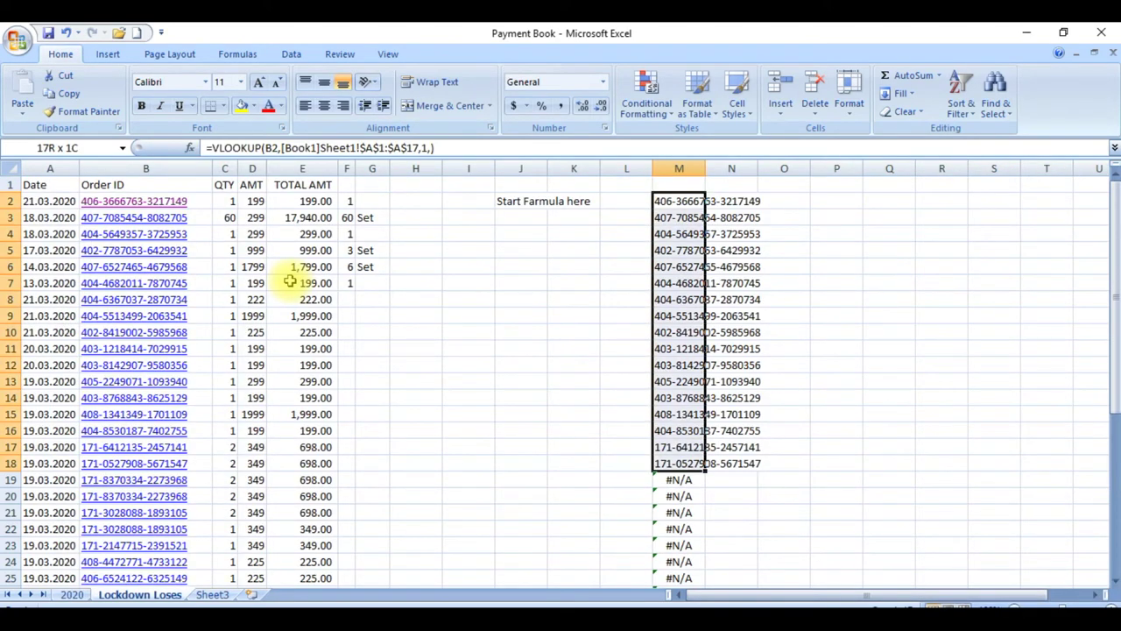
pyautogui.click(829, 232)
pyautogui.write('17 number find f')
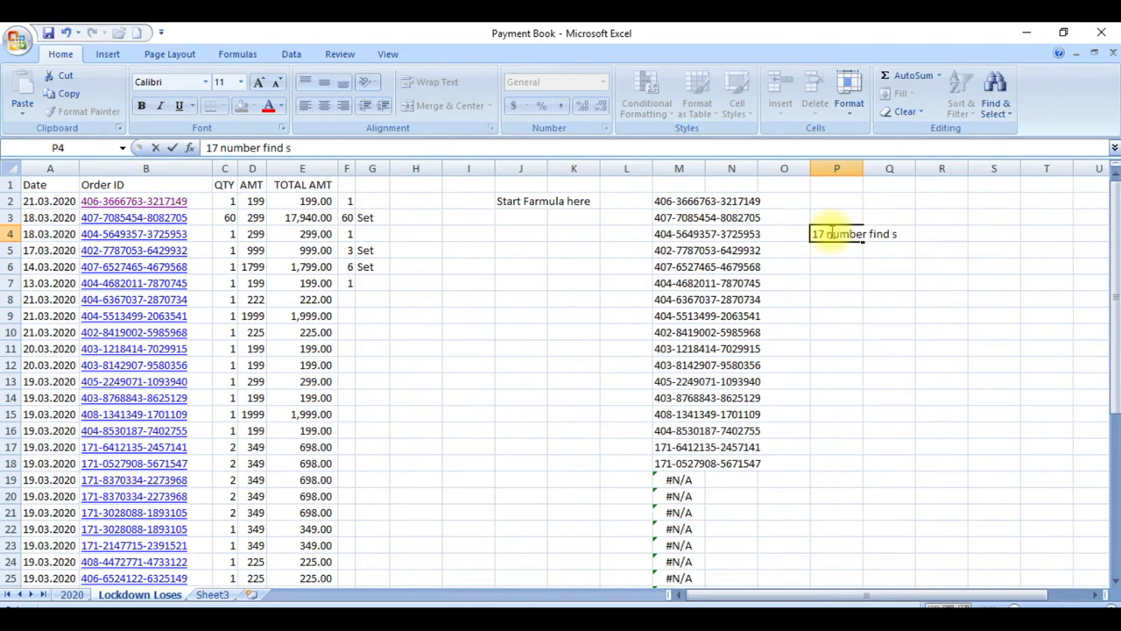
pyautogui.write('ina')
pyautogui.write('ly')
pyautogui.press('Return')
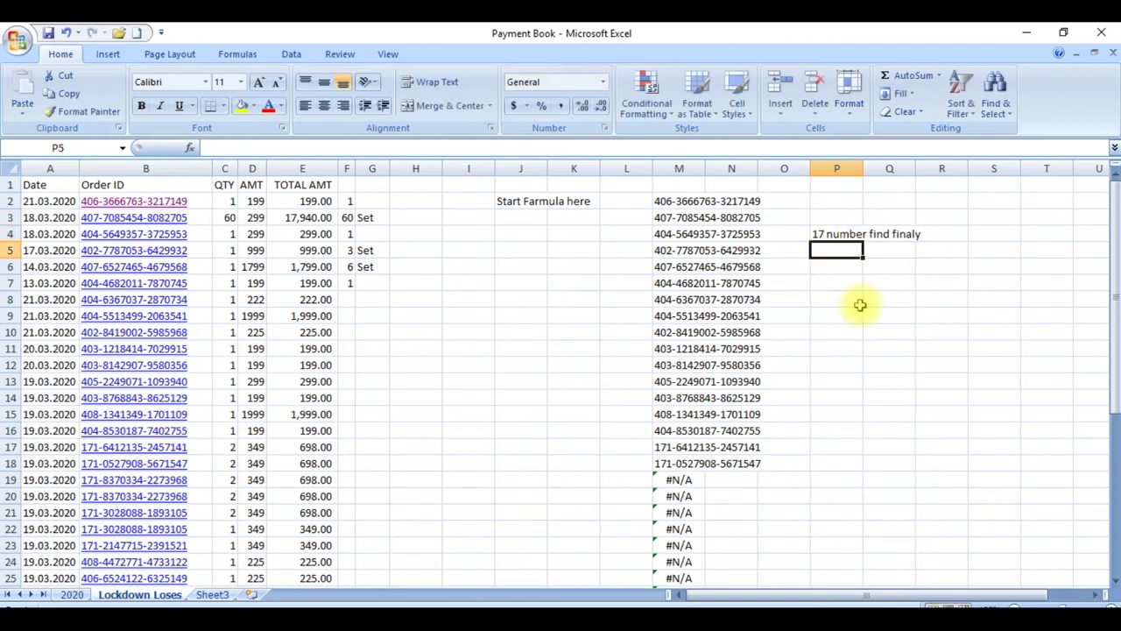
# Type 'this number is double' into cell P33 beside the duplicate match.
pyautogui.scroll(-3, 854, 350)
pyautogui.scroll(-3, 815, 416)
pyautogui.click(788, 415)
pyautogui.click(833, 415)
pyautogui.write('this number is ')
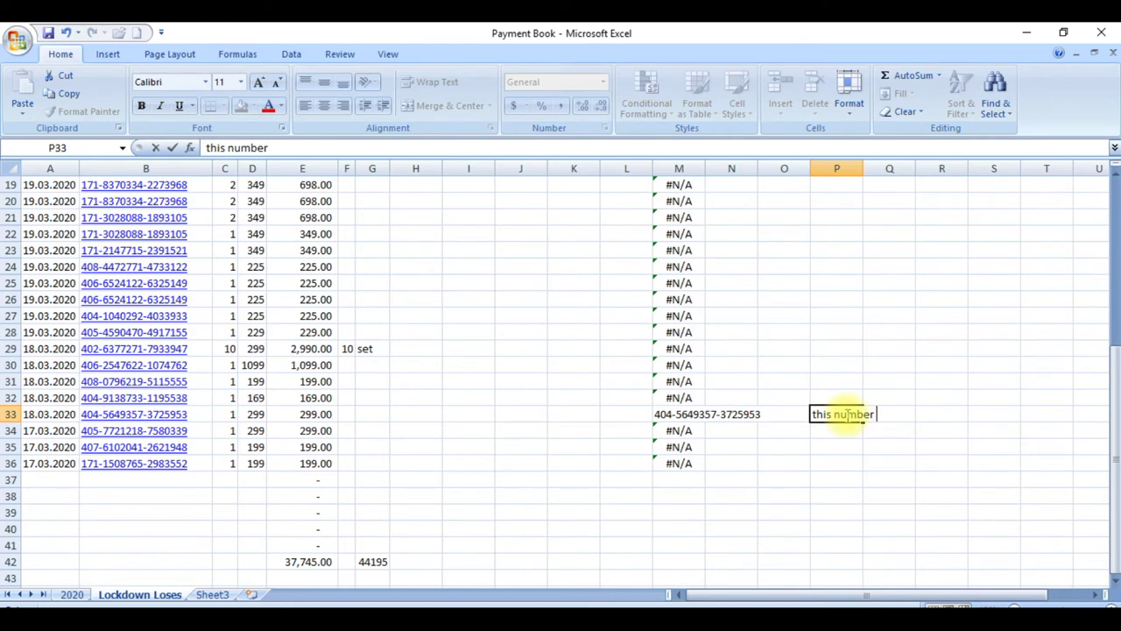
pyautogui.write('doub')
pyautogui.write('le')
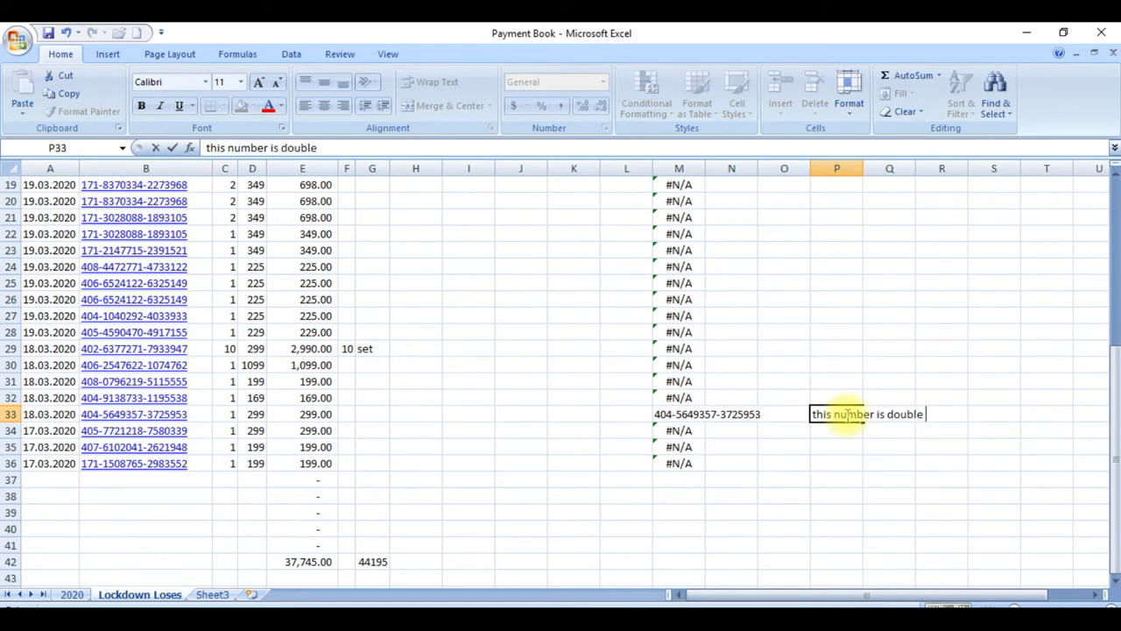
pyautogui.click(850, 459)
# Make the P33 note bold at font size 25.
pyautogui.click(836, 414)
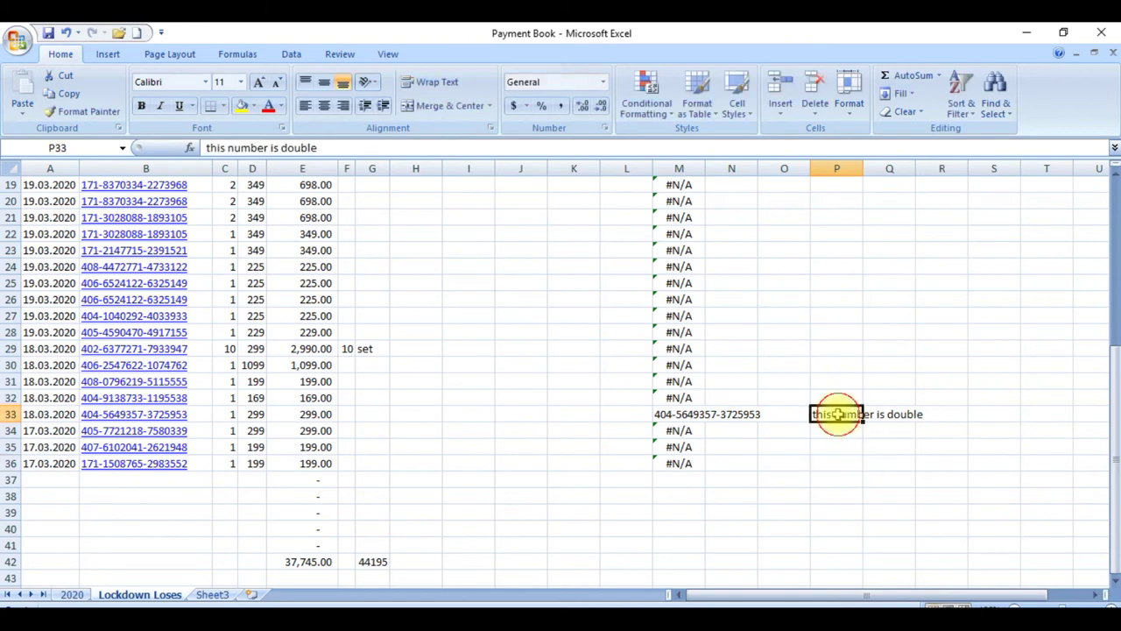
pyautogui.hotkey('ctrl', 'b')
pyautogui.click(220, 82)
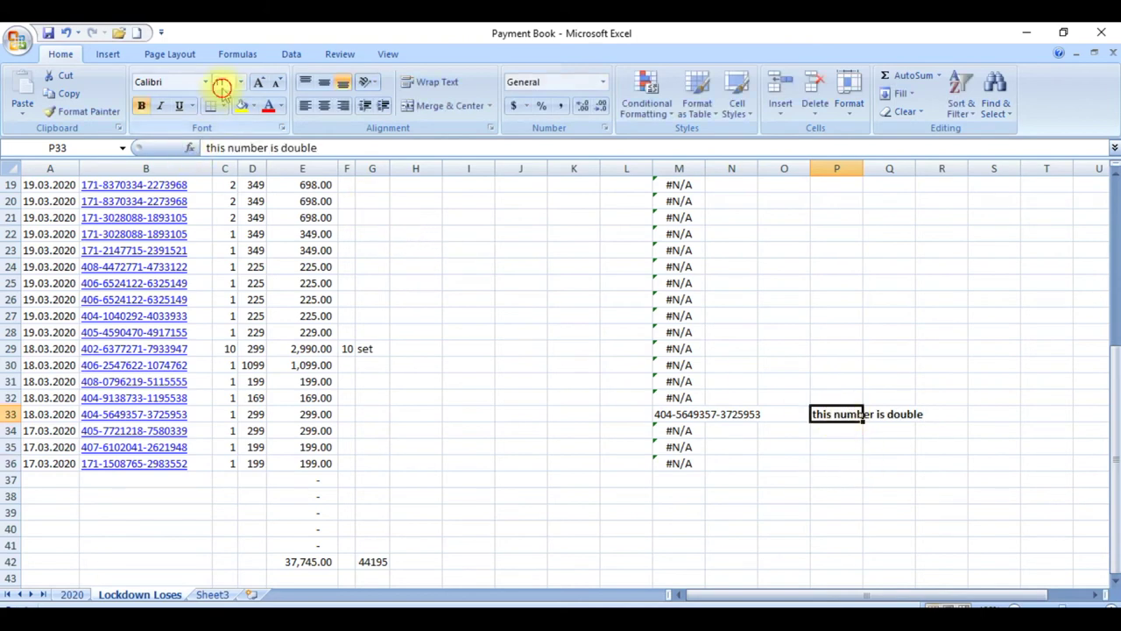
pyautogui.write('5')
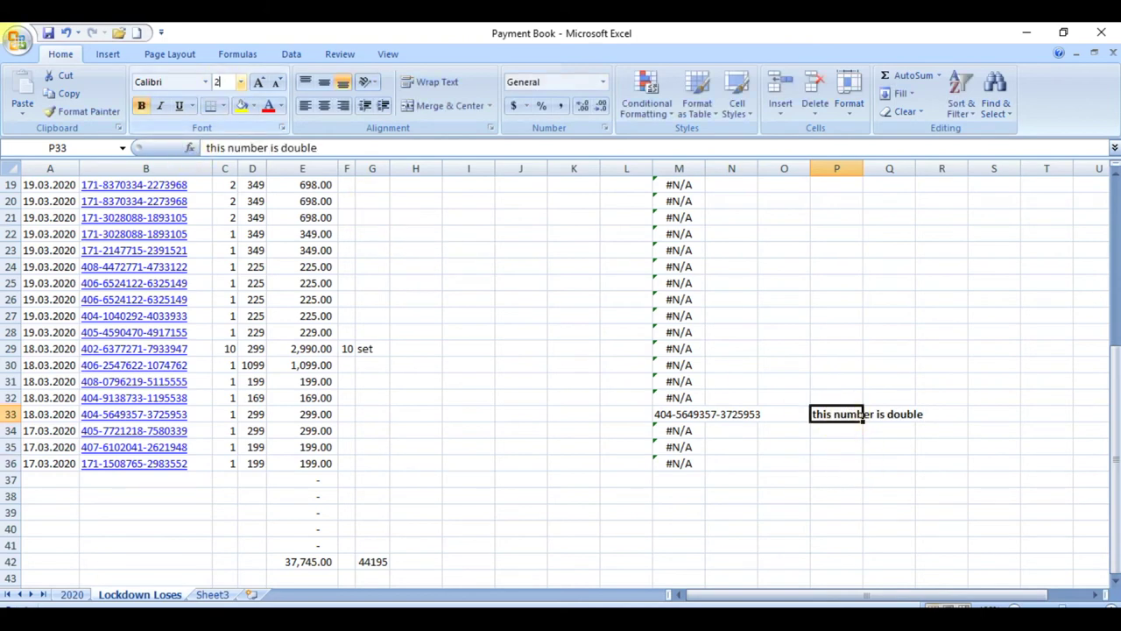
pyautogui.write('5')
pyautogui.press('Return')
pyautogui.scroll(4, 735, 289)
pyautogui.scroll(2, 765, 297)
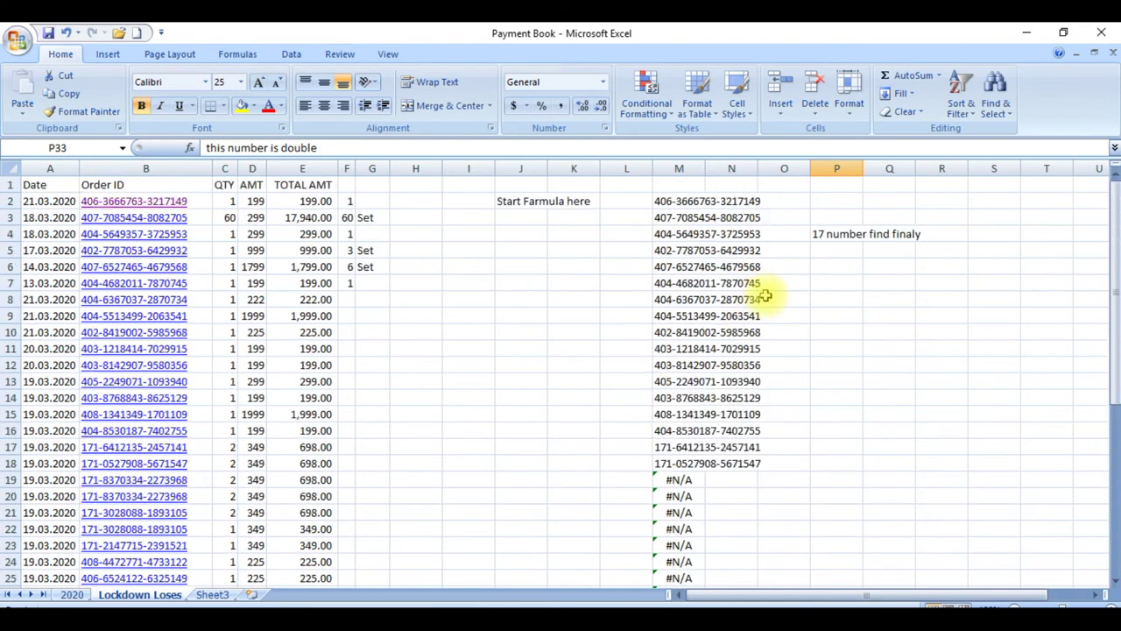
# Set the P4 note '17 number find finaly' to font size 25.
pyautogui.click(837, 233)
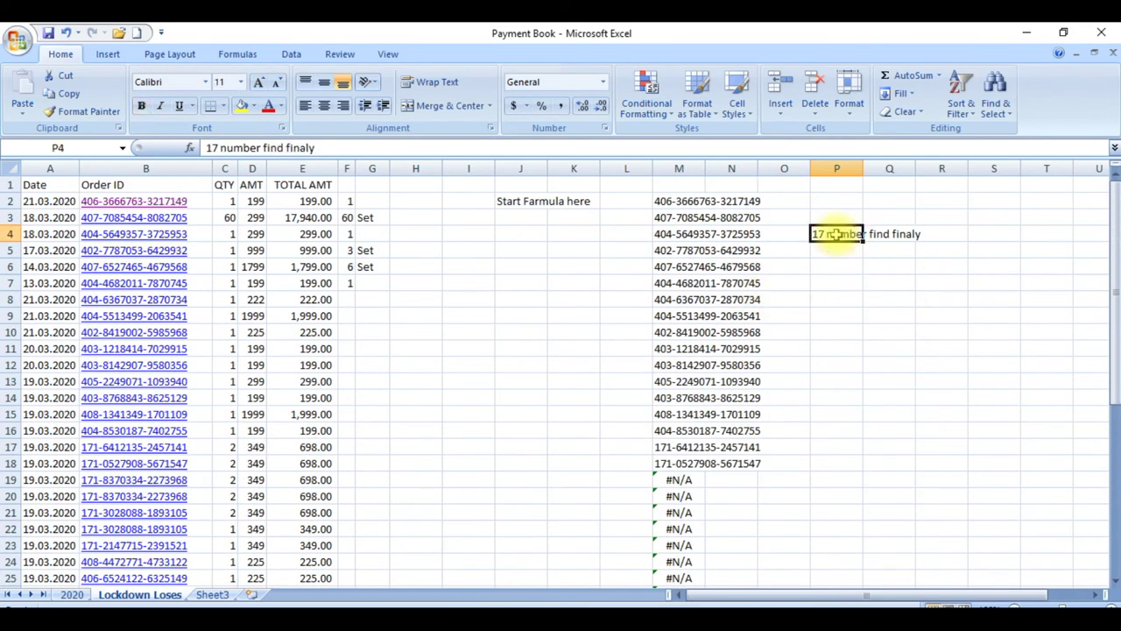
pyautogui.click(205, 82)
pyautogui.click(221, 81)
pyautogui.write('25')
pyautogui.press('Return')
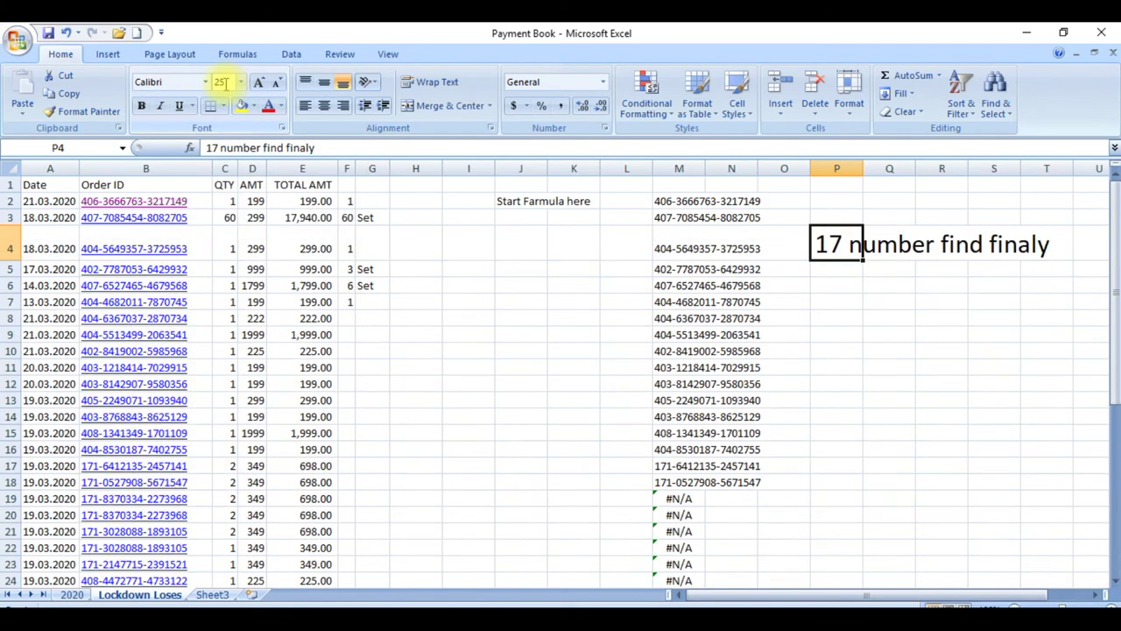
# Scroll through the sheet to review the notes, then go to the Word note's last line.
pyautogui.scroll(-1, 441, 298)
pyautogui.scroll(-3, 442, 302)
pyautogui.scroll(-2, 442, 303)
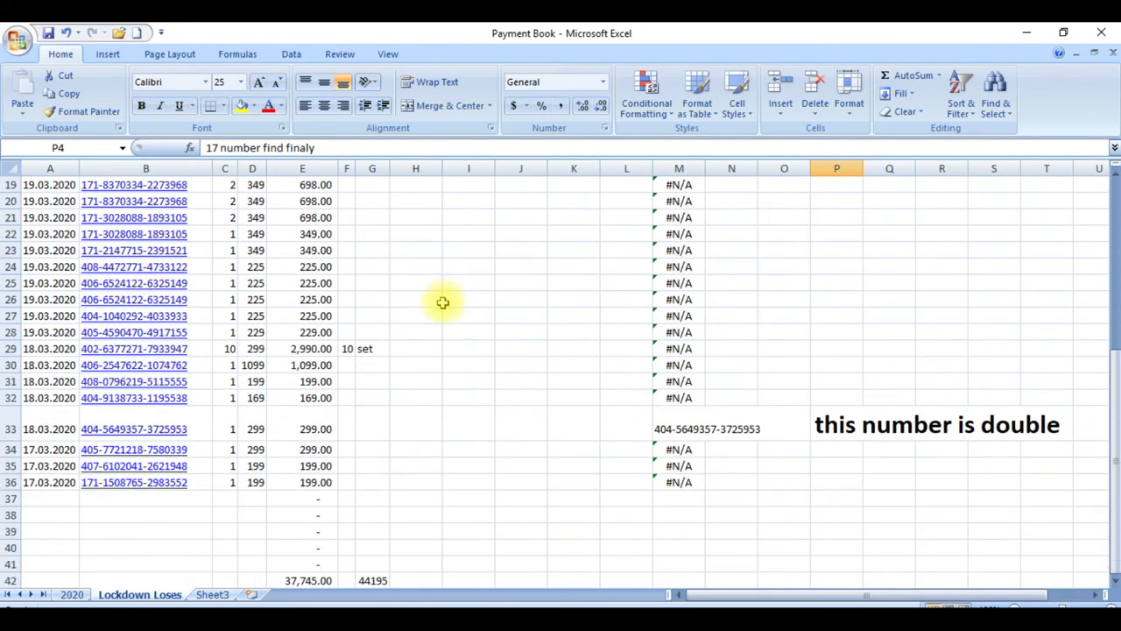
pyautogui.scroll(-3, 442, 302)
pyautogui.scroll(4, 418, 345)
pyautogui.scroll(5, 418, 346)
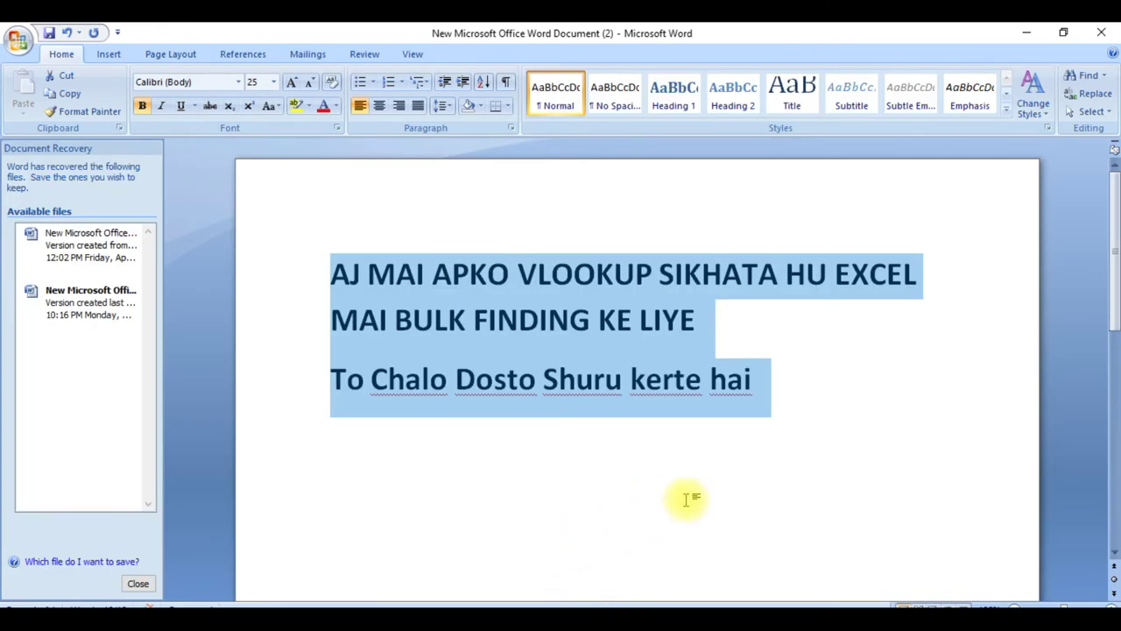
pyautogui.click(688, 499)
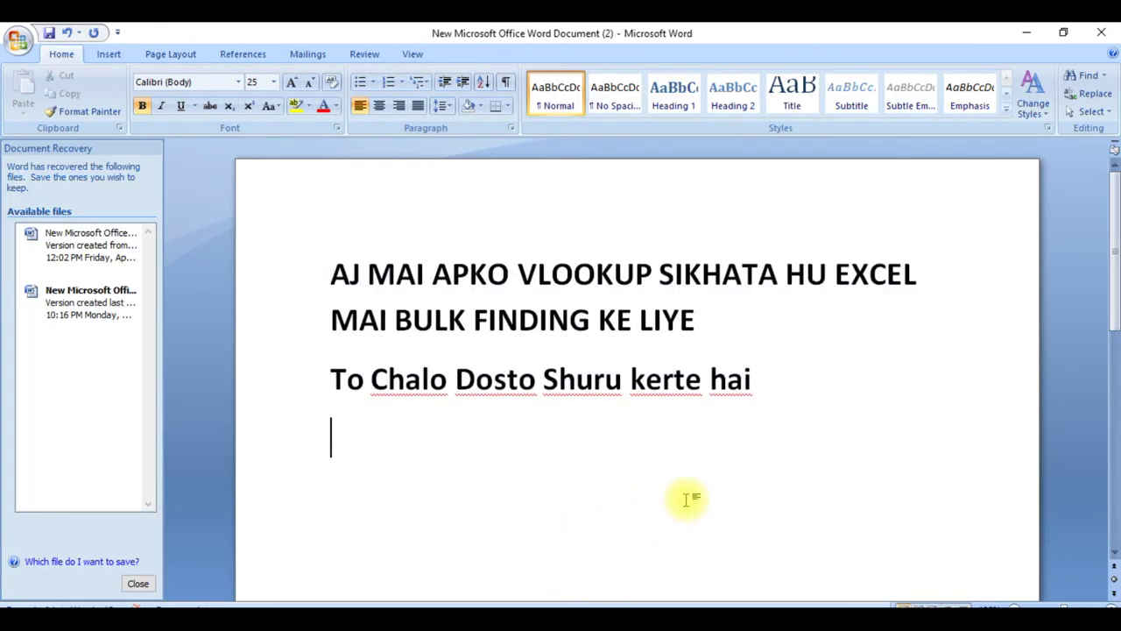
# Type the closing line about bulk finding in Excel ending 'thanks for waching', then add 'thanks'.
pyautogui.write('E')
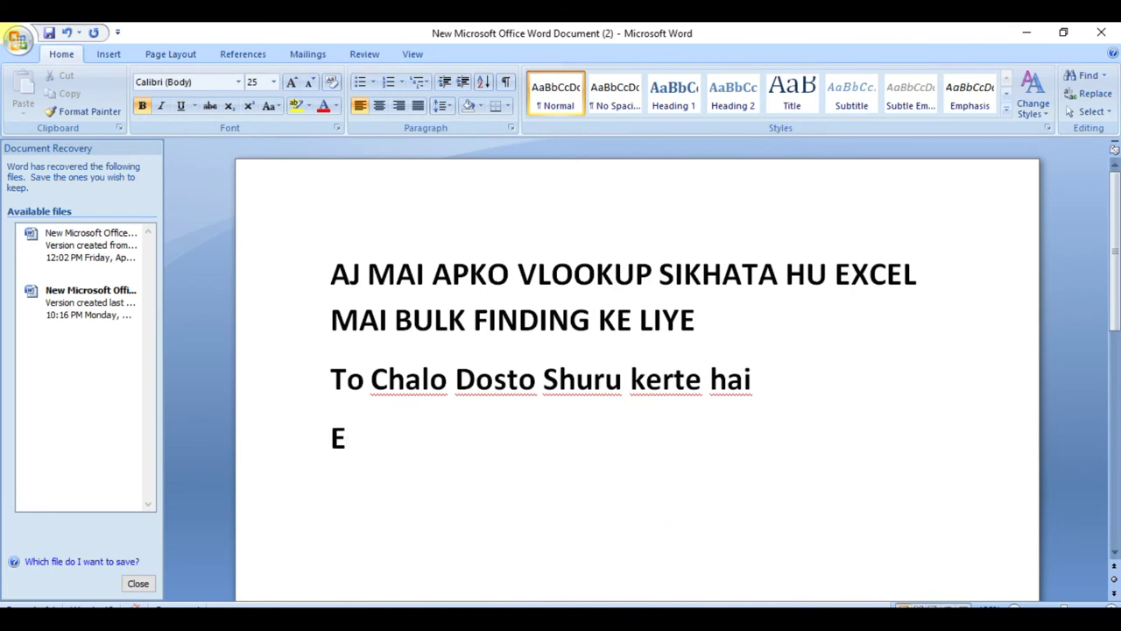
pyautogui.write('farmule se s')
pyautogui.press('BackSpace')
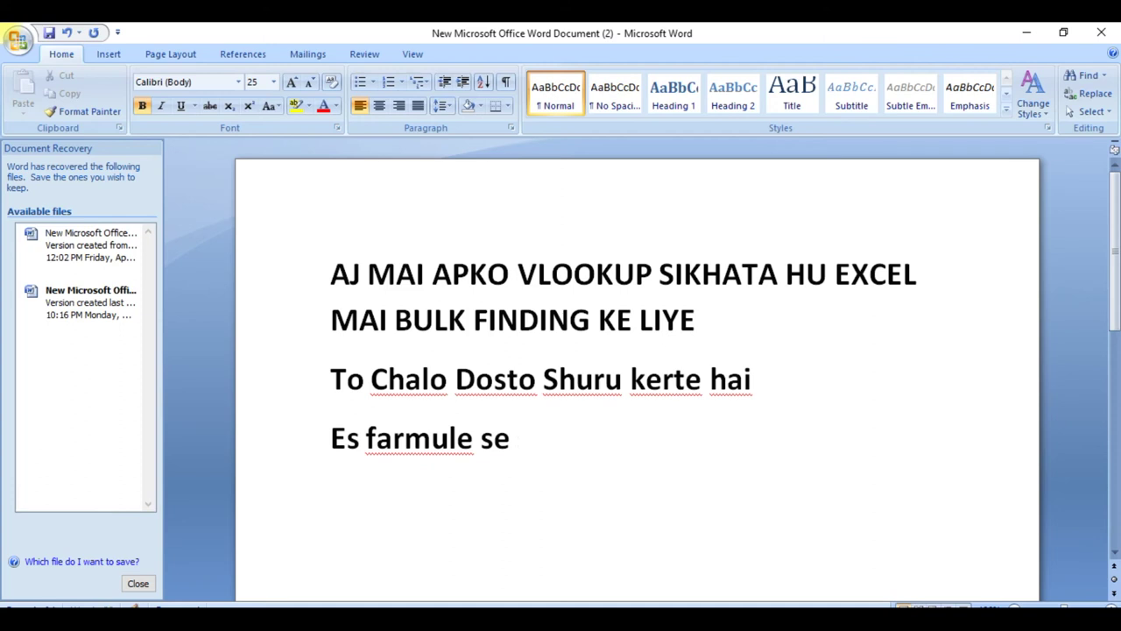
pyautogui.write('ap ')
pyautogui.write('excel')
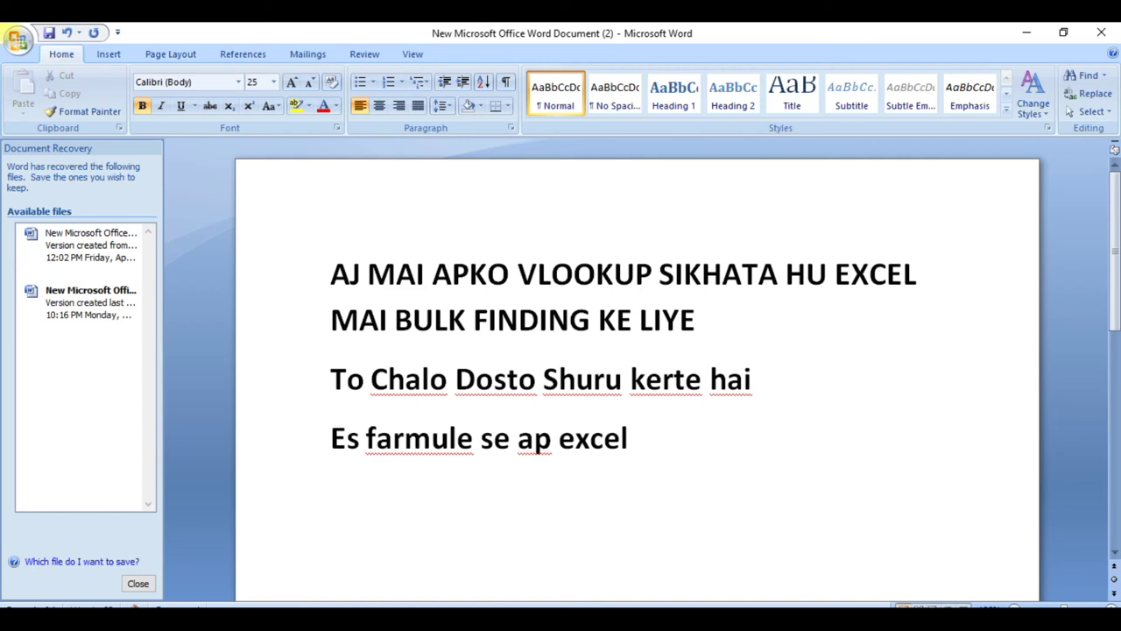
pyautogui.write(' mai bulk findi')
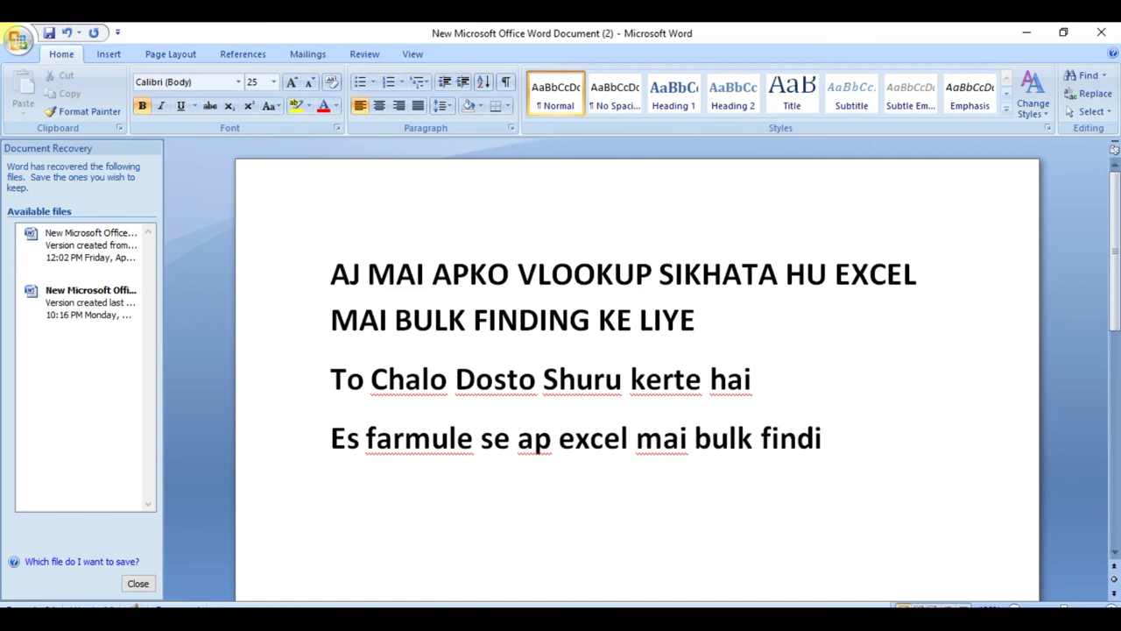
pyautogui.write('ng kertey')
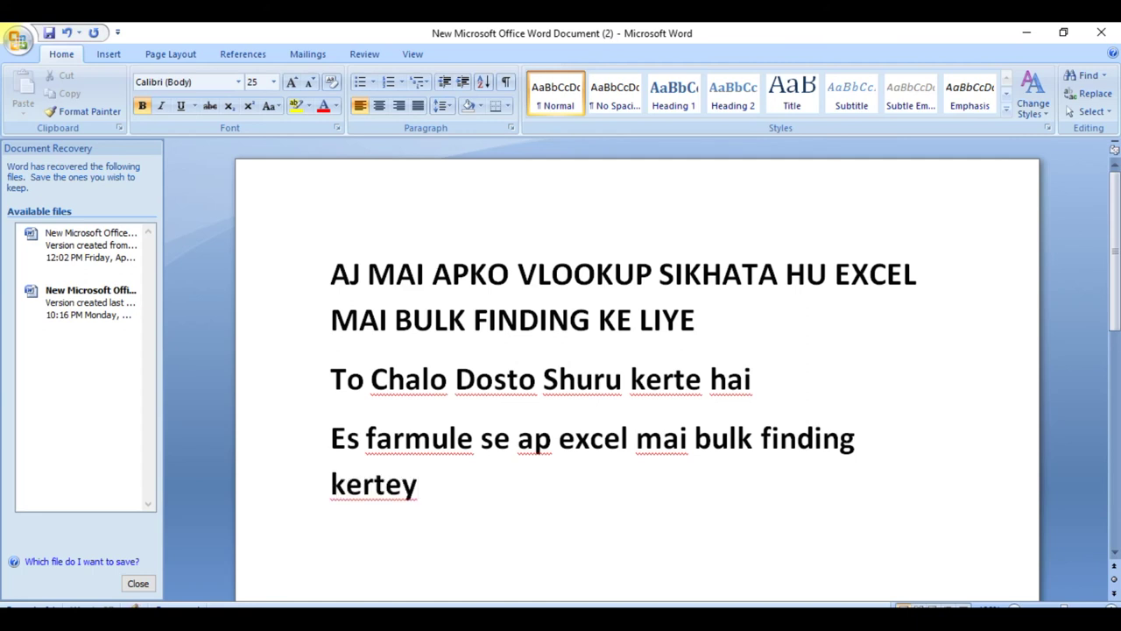
pyautogui.write(' hai data banaye n')
pyautogui.press('BackSpace')
pyautogui.write('ke liye')
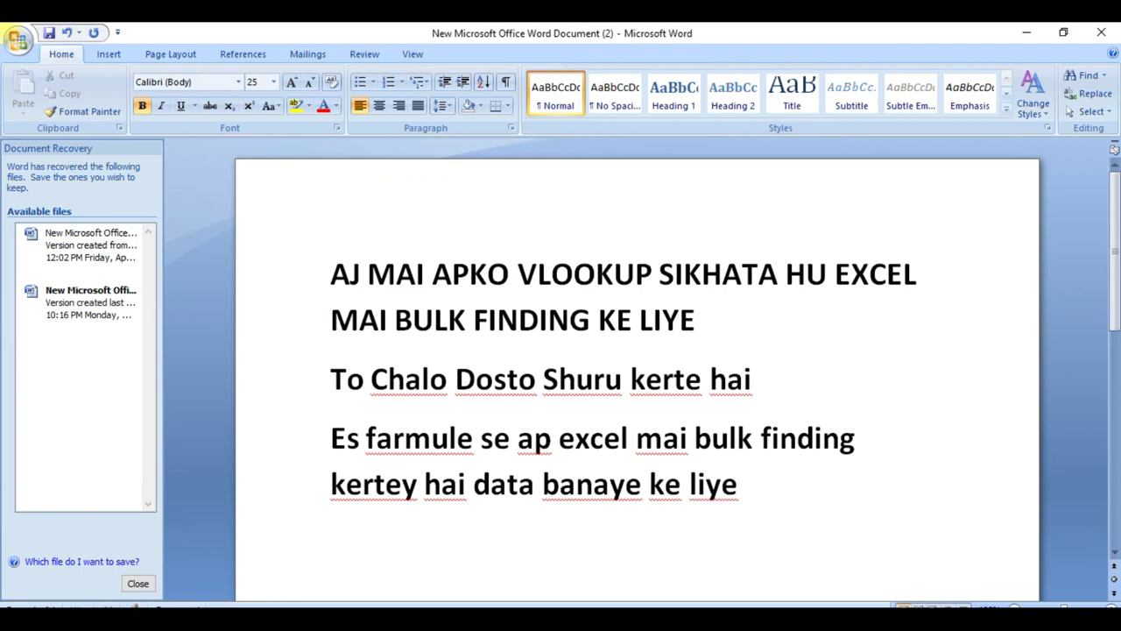
pyautogui.write(' thanks for waching')
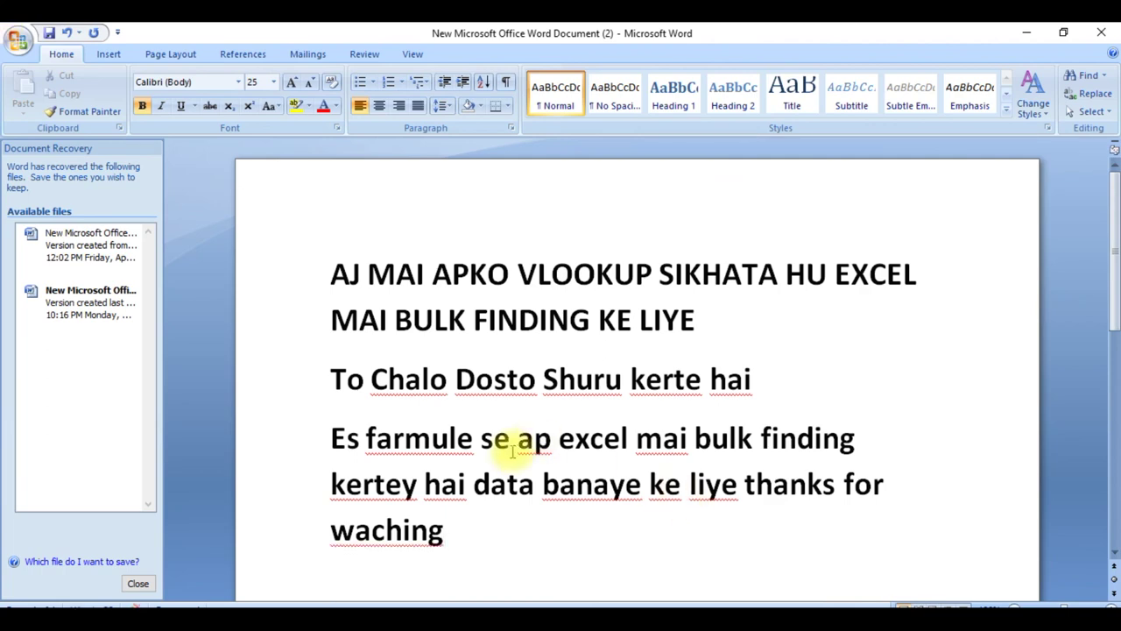
pyautogui.scroll(-2, 537, 446)
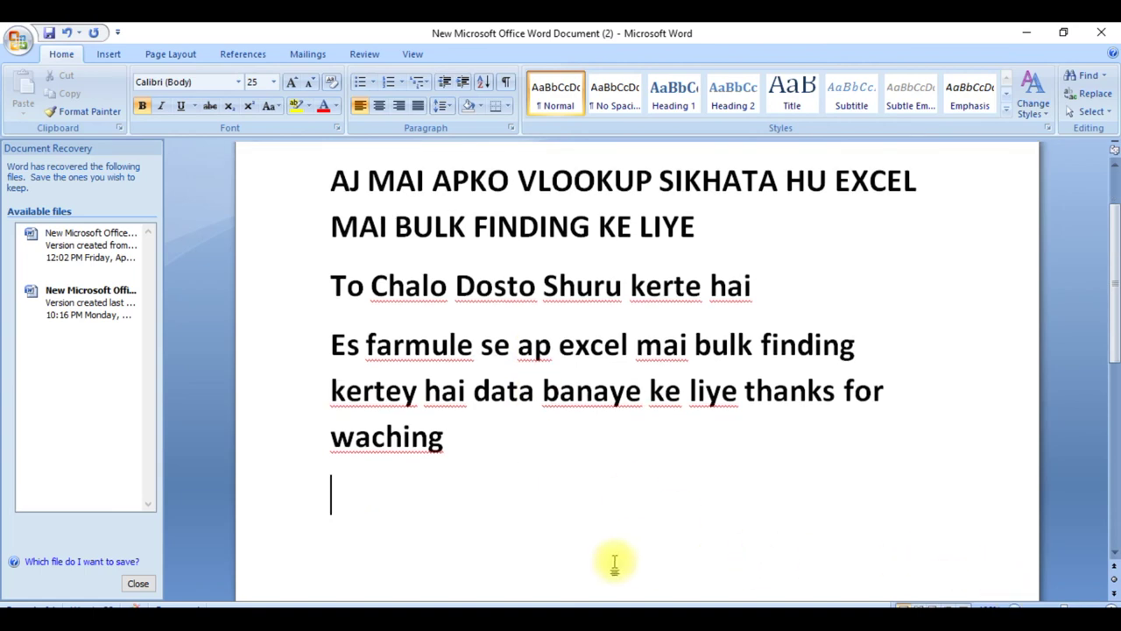
pyautogui.write('thanks')
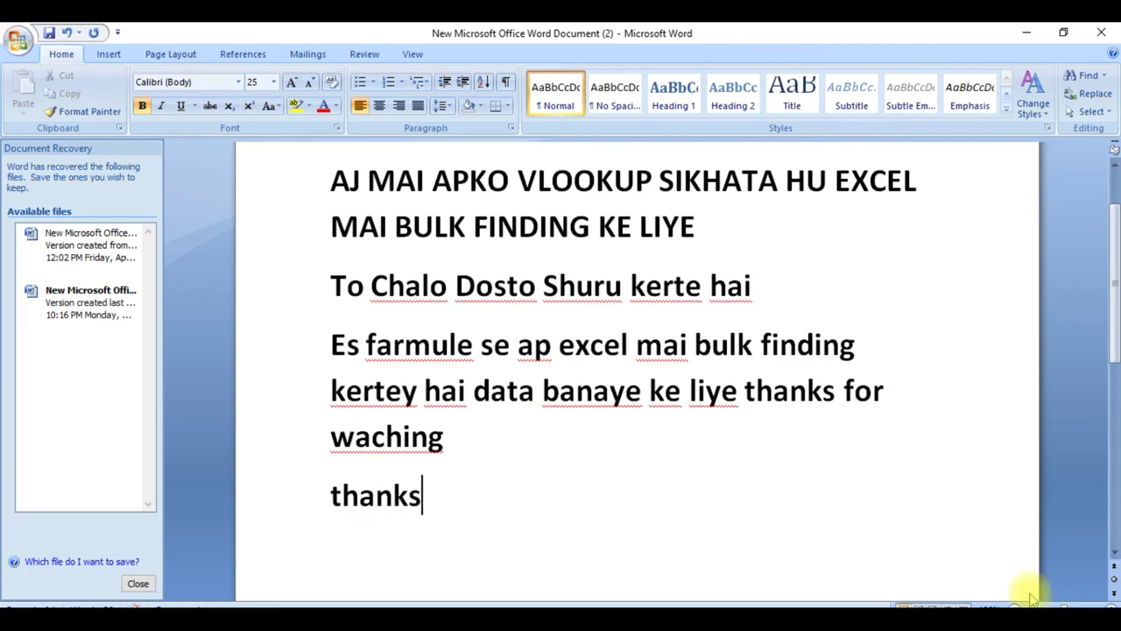